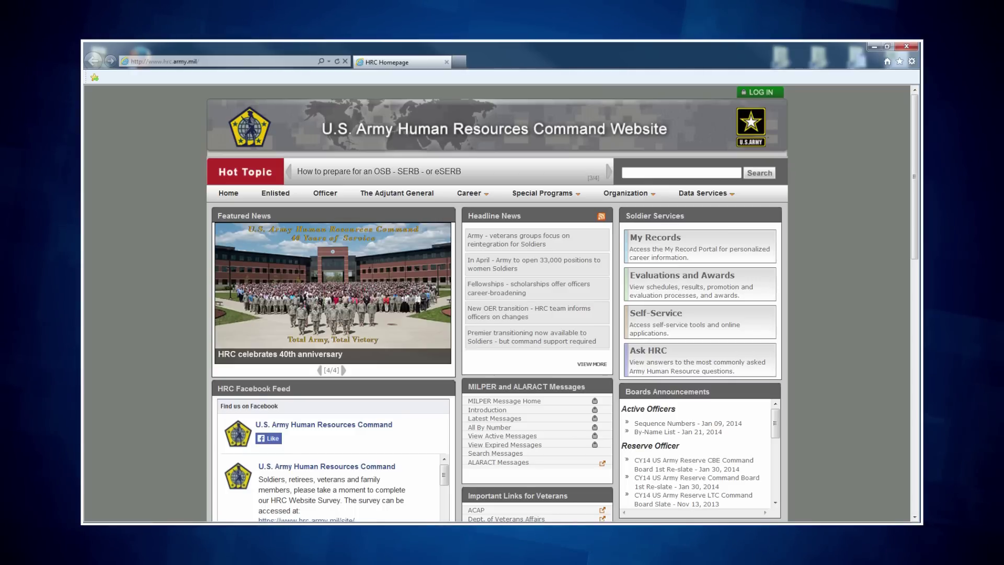
{"action": "type", "text": "https://hrcsharepoint.nase.ds.army.mil/hrcos/CGdefault.aspx"}
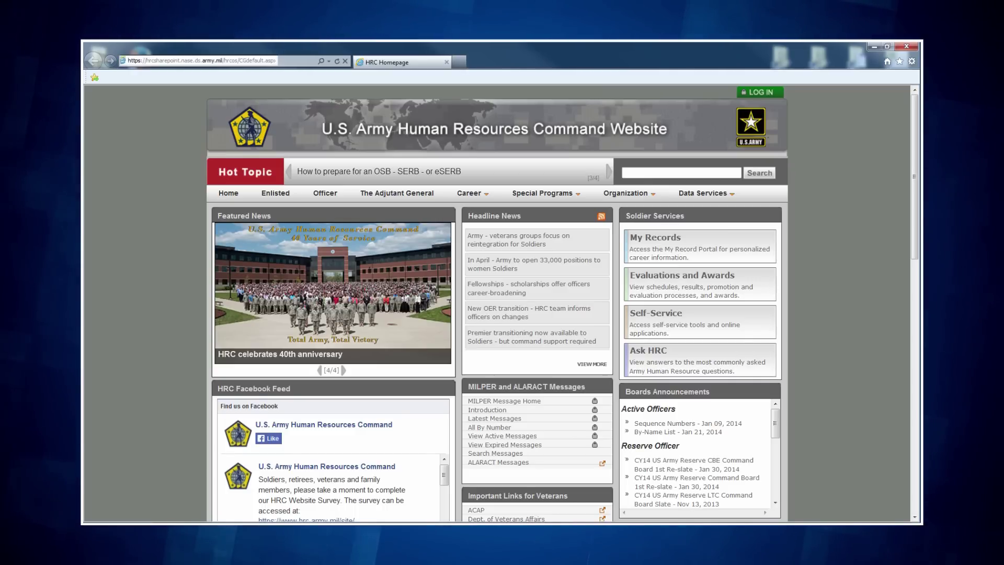
{"action": "key", "text": "ctrl+a"}
{"action": "type", "text": "https://evaluations.hrc.army.mil/"}
{"action": "key", "text": "Return"}
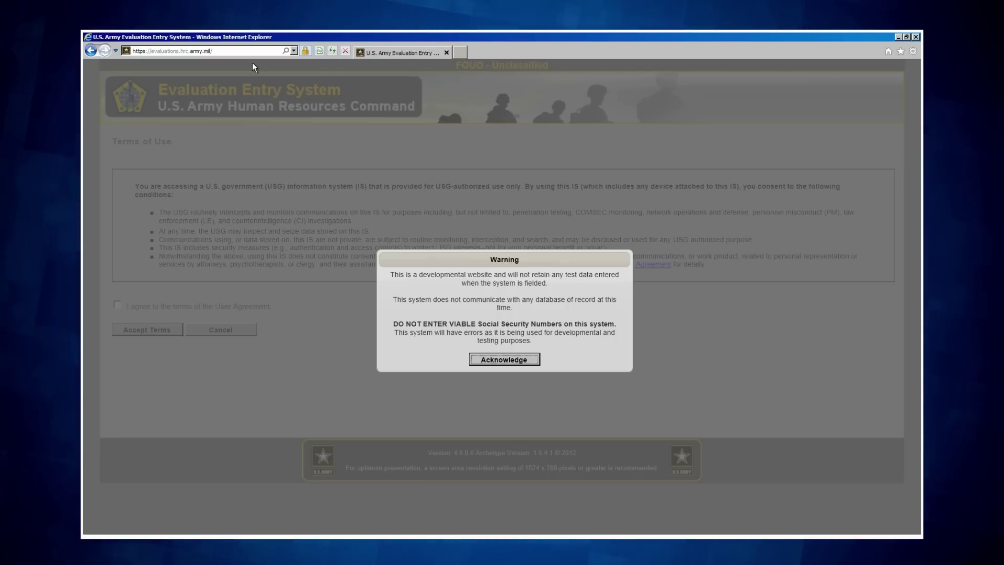
Acknowledge the developmental website warning, agree to the User Agreement and accept the terms of use
{"action": "left_click", "coordinate": [494, 359]}
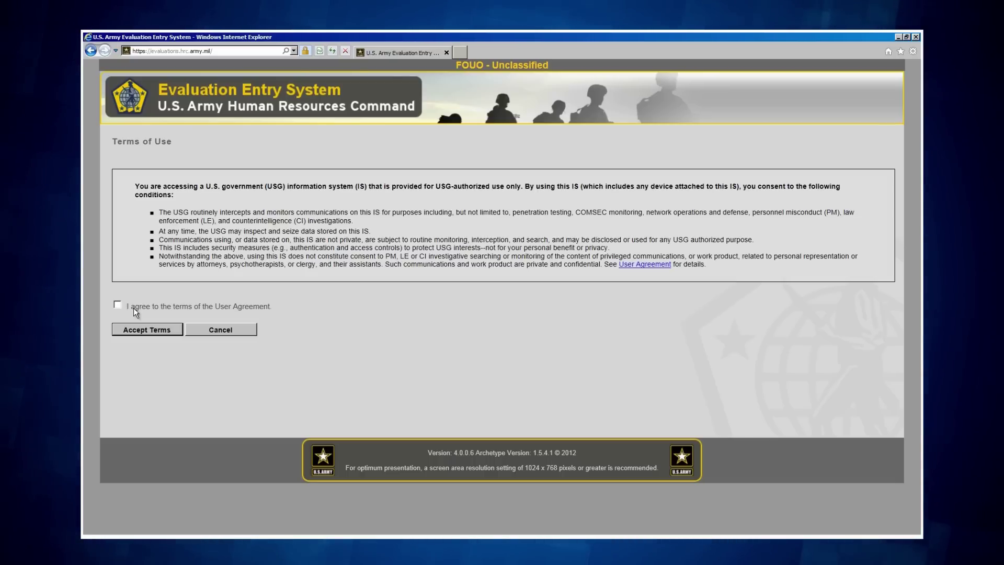
{"action": "left_click", "coordinate": [118, 305]}
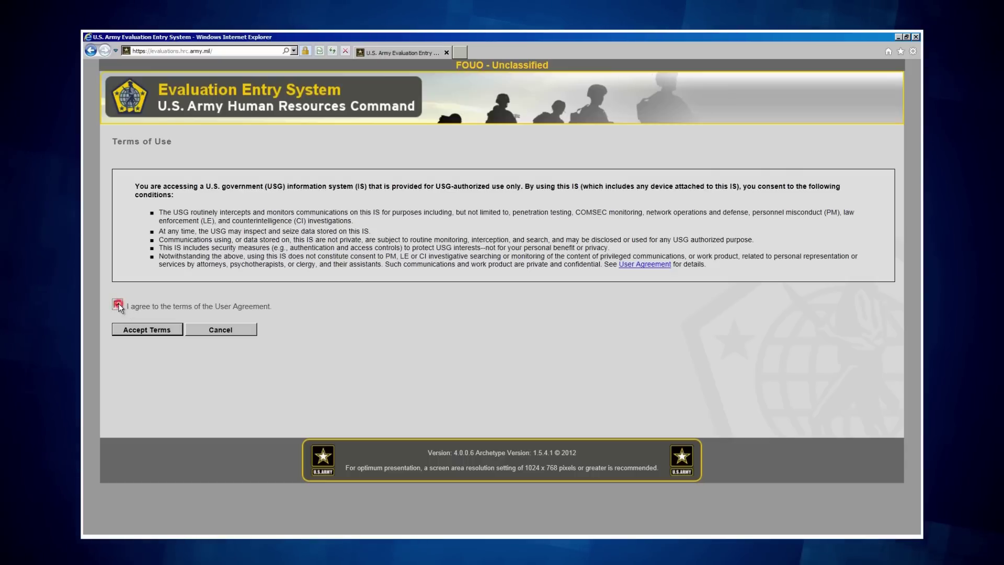
{"action": "left_click", "coordinate": [152, 330]}
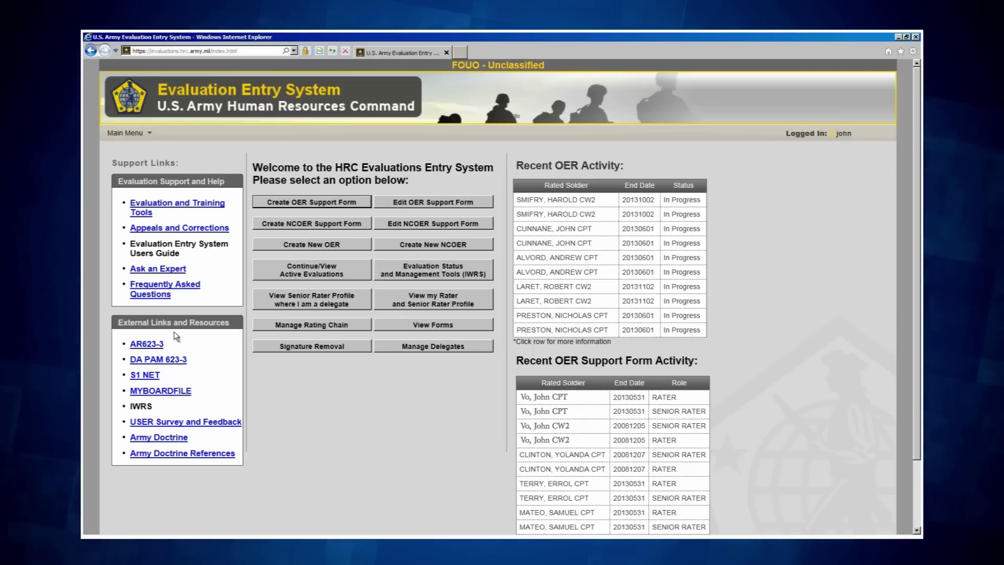
Open OER support form 1201 from the active support forms, review it and create an OER from it
{"action": "left_click", "coordinate": [411, 202]}
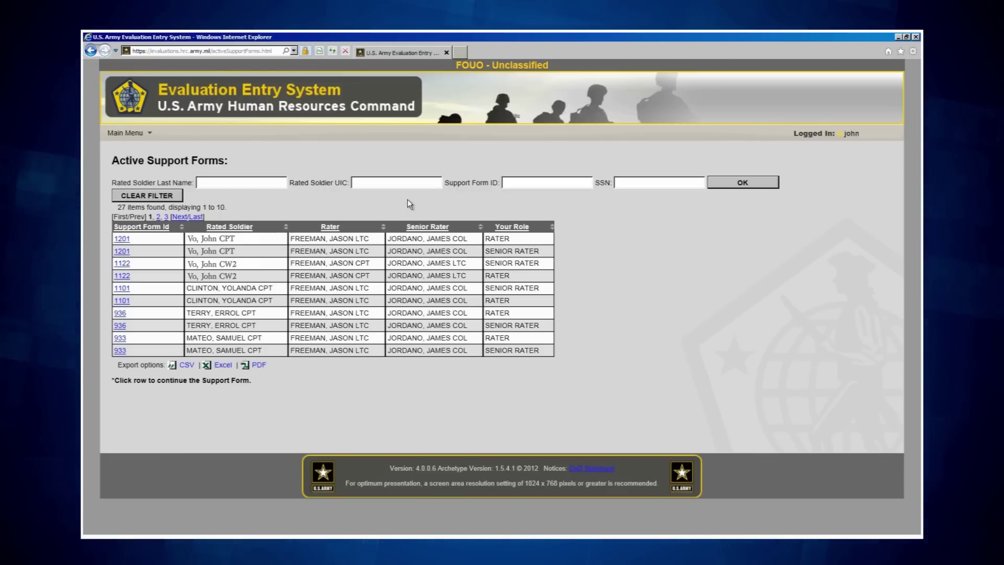
{"action": "left_click", "coordinate": [122, 238]}
{"action": "scroll", "coordinate": [915, 168], "scroll_direction": "down", "scroll_amount": 1}
{"action": "left_click_drag", "start_coordinate": [915, 163], "coordinate": [914, 449]}
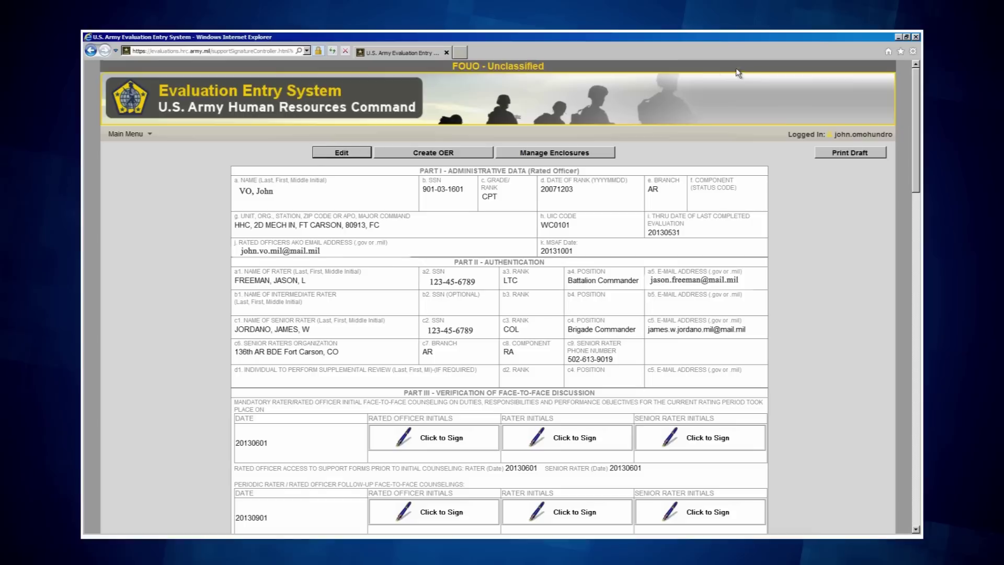
{"action": "left_click", "coordinate": [437, 153]}
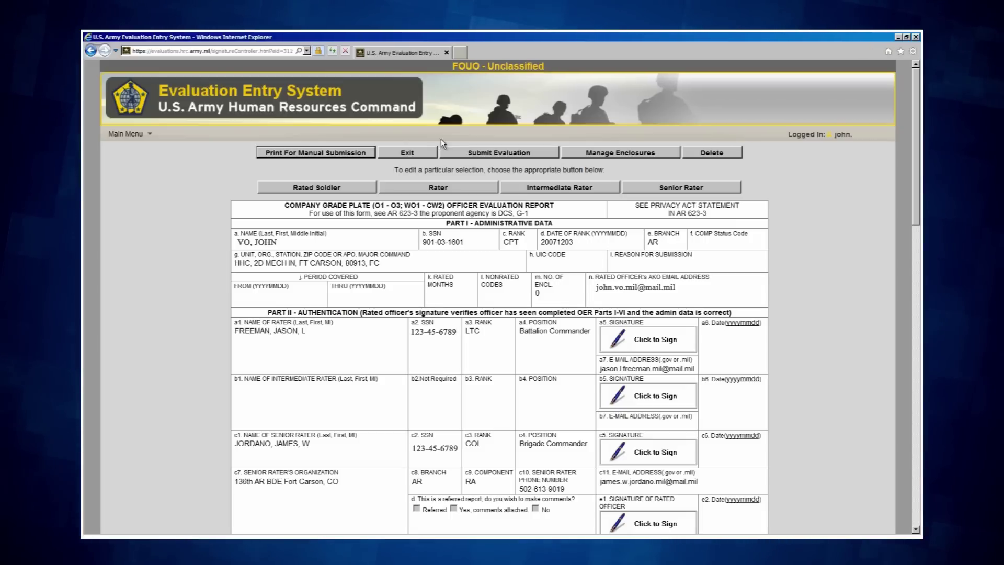
Edit the OER's Rated Soldier data, setting the UIC Code to WC0101, and continue to the second admin data page
{"action": "left_click", "coordinate": [327, 187]}
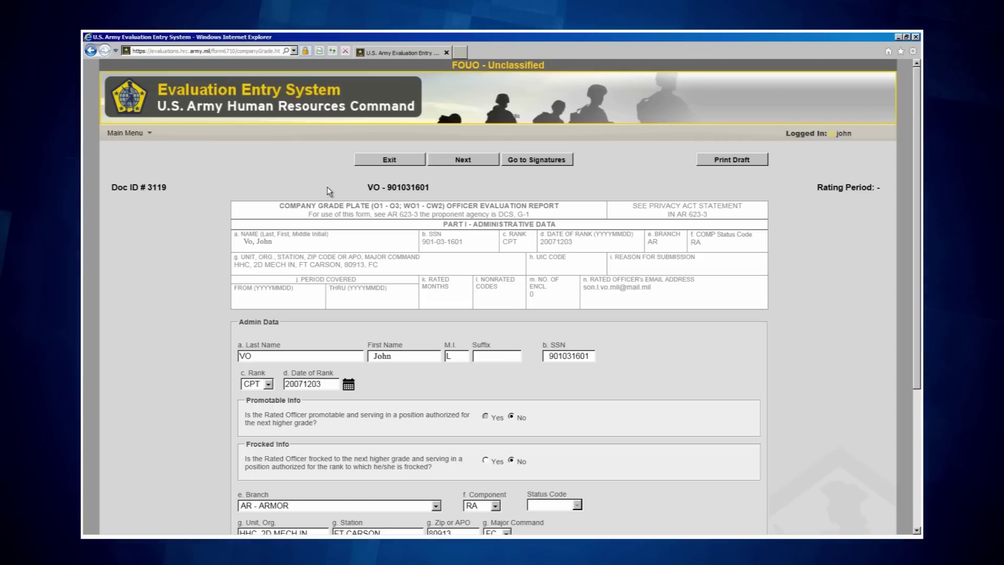
{"action": "scroll", "coordinate": [615, 329], "scroll_direction": "down", "scroll_amount": 3}
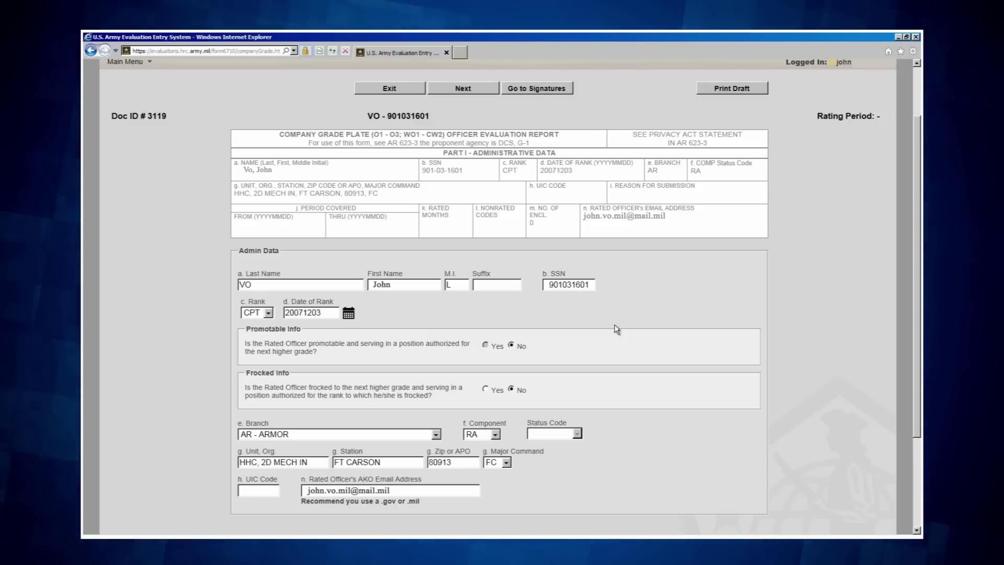
{"action": "scroll", "coordinate": [614, 324], "scroll_direction": "down", "scroll_amount": 3}
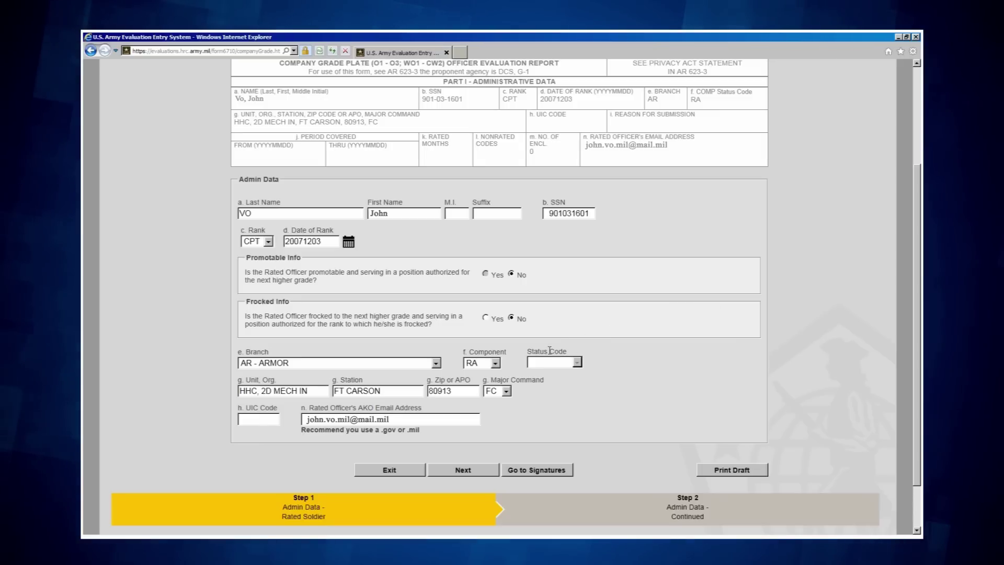
{"action": "left_click", "coordinate": [266, 420]}
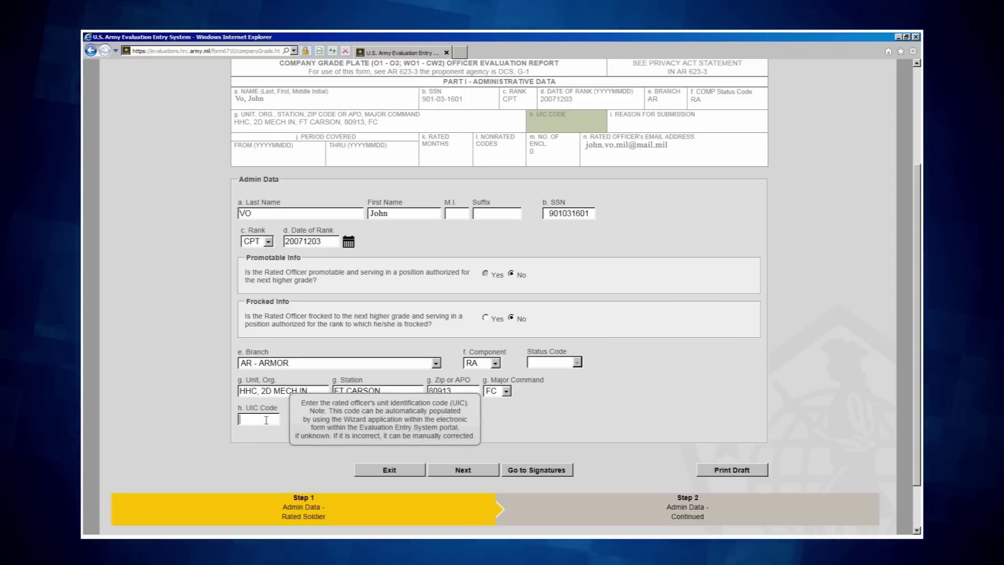
{"action": "type", "text": "WC"}
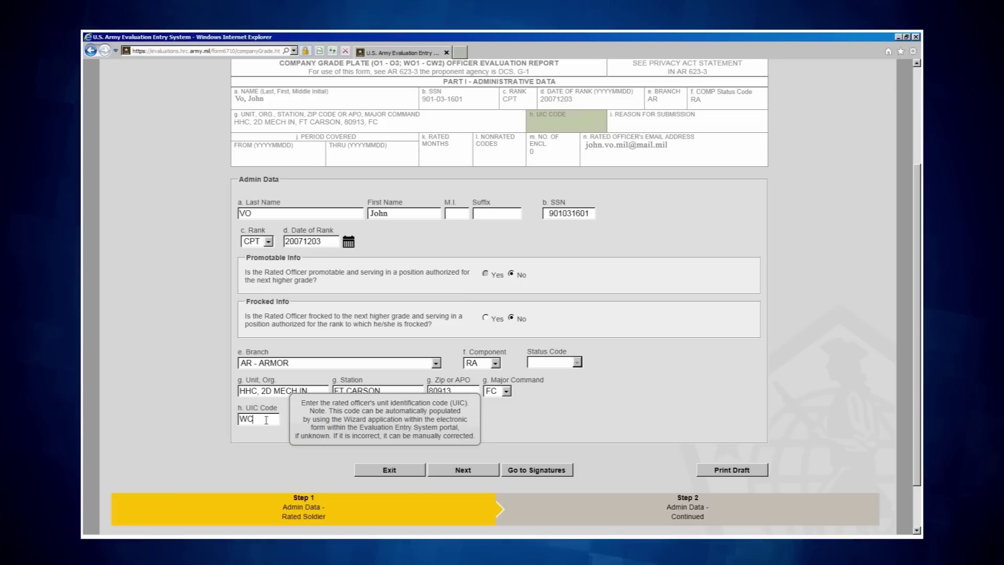
{"action": "type", "text": "0101"}
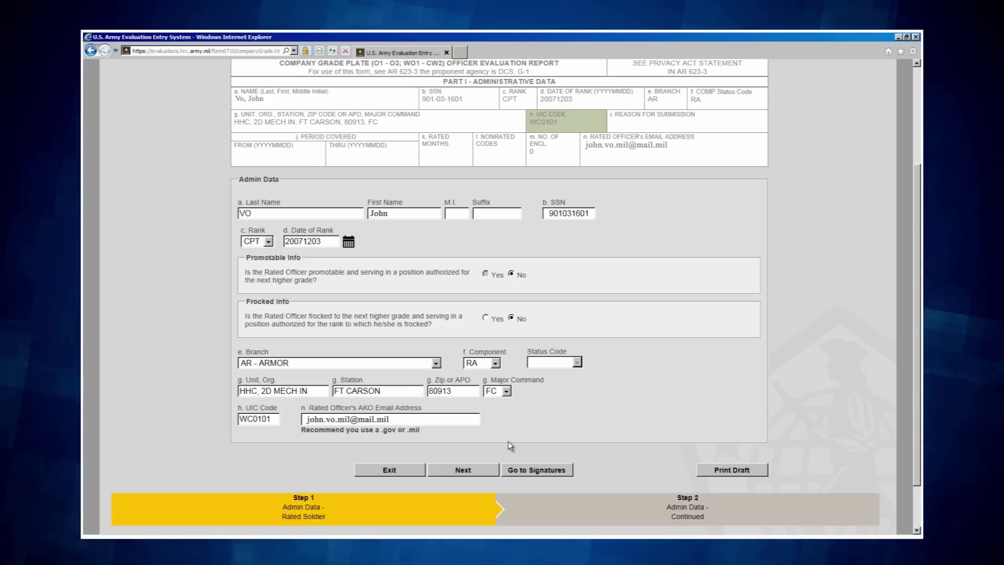
{"action": "left_click", "coordinate": [465, 471]}
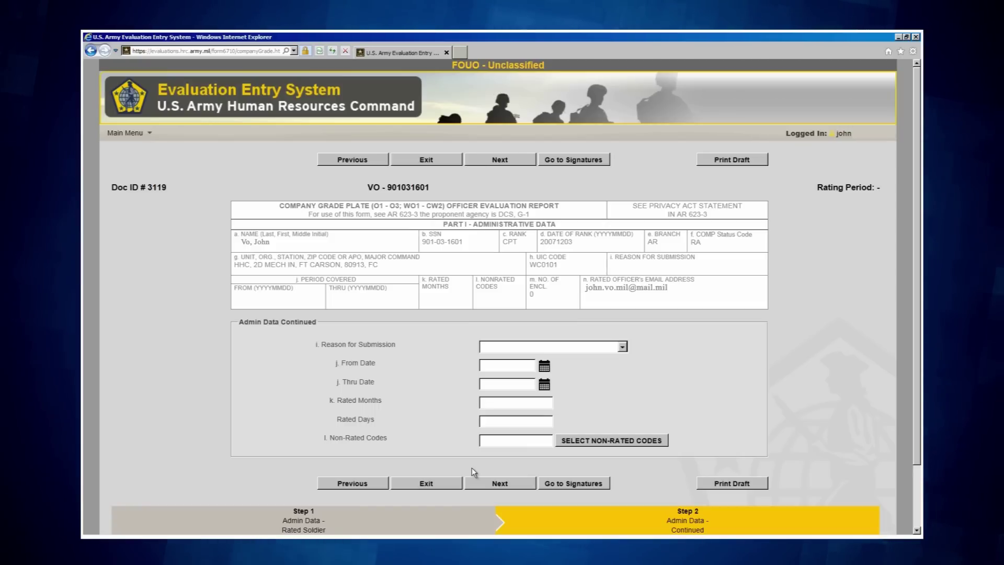
Set the Reason for Submission to 03 - Change of Rater
{"action": "mouse_move", "coordinate": [624, 350]}
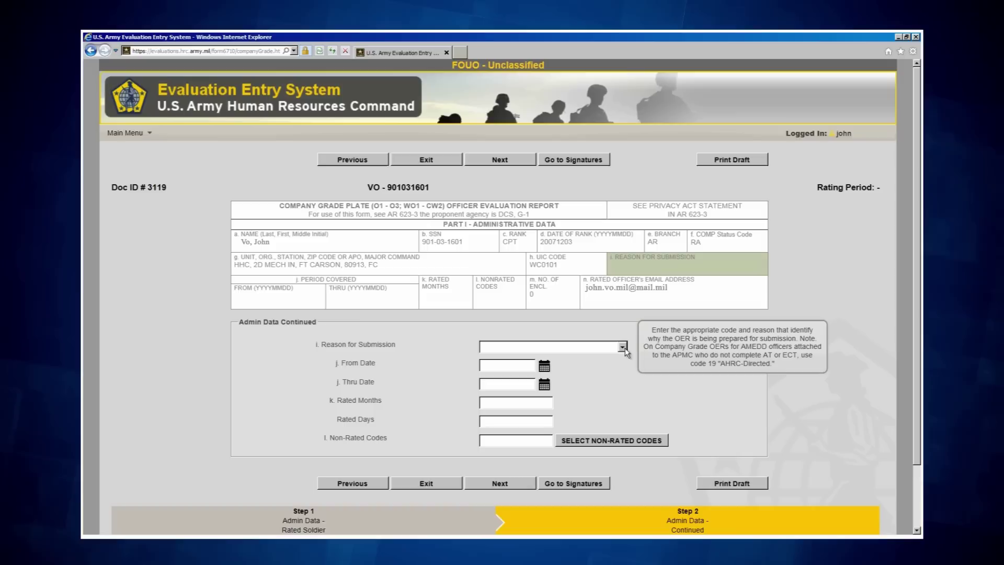
{"action": "left_click", "coordinate": [623, 347]}
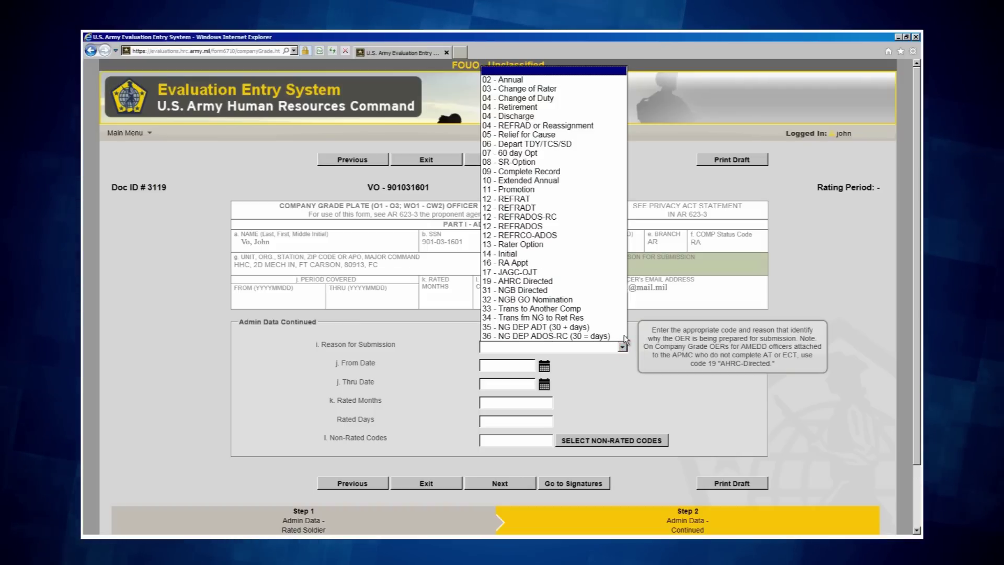
{"action": "left_click", "coordinate": [575, 90]}
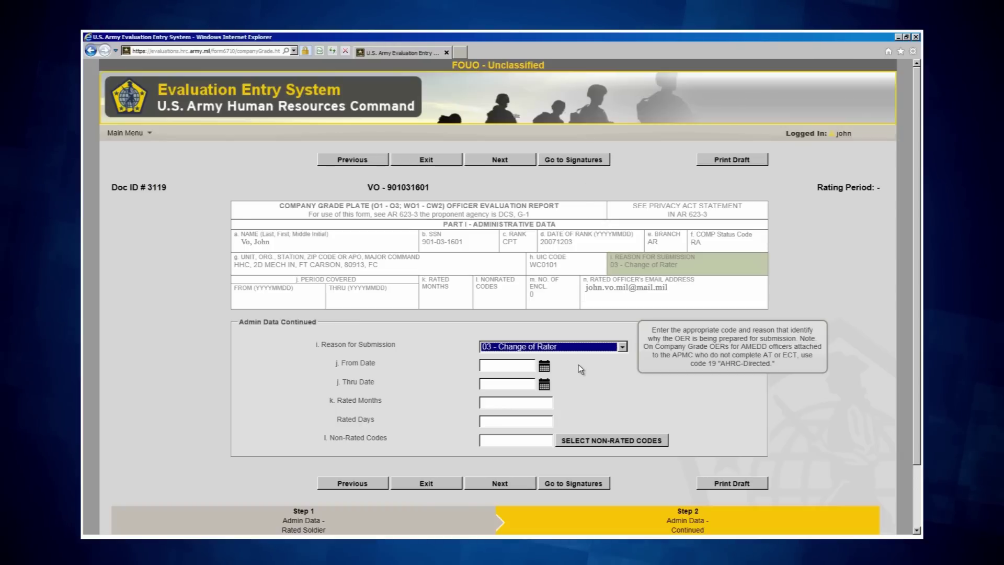
{"action": "left_click", "coordinate": [545, 367]}
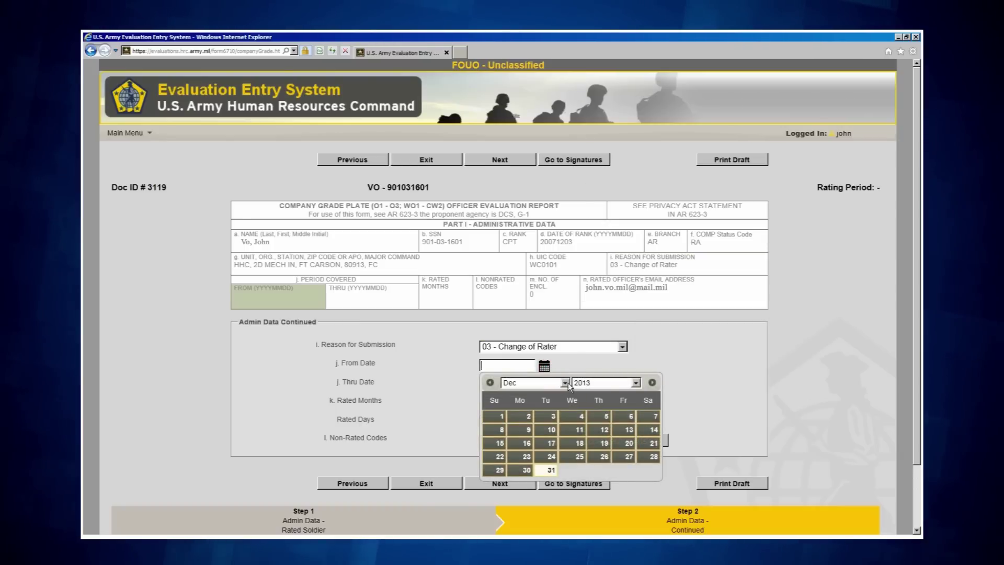
{"action": "left_click", "coordinate": [636, 382]}
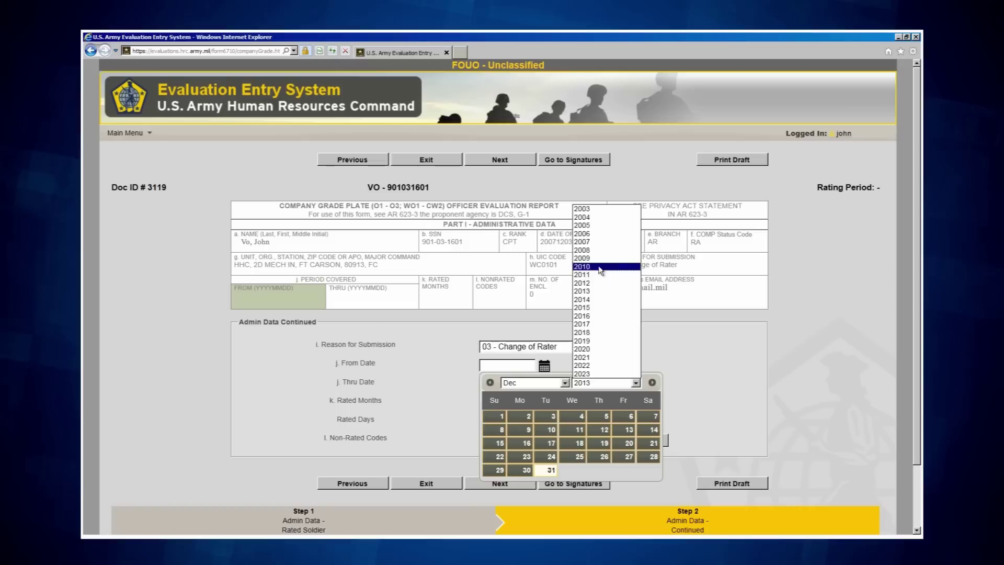
{"action": "left_click", "coordinate": [588, 282]}
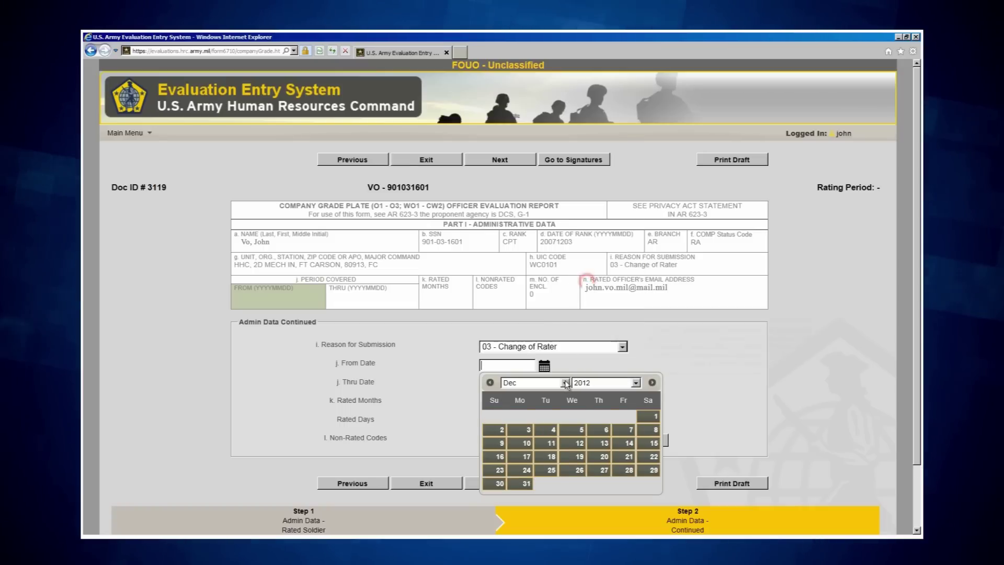
{"action": "left_click", "coordinate": [564, 382]}
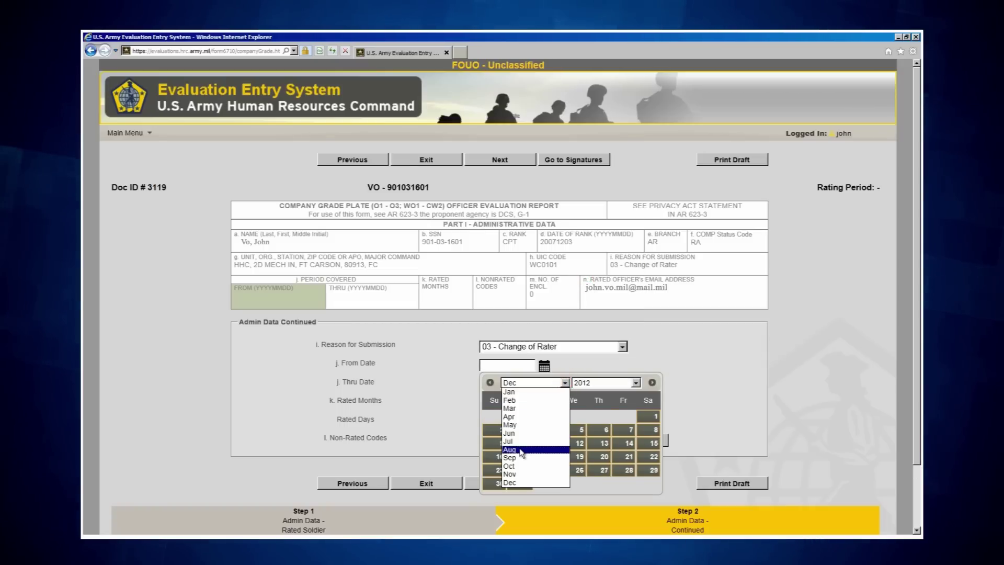
{"action": "left_click", "coordinate": [519, 449]}
{"action": "left_click", "coordinate": [583, 418]}
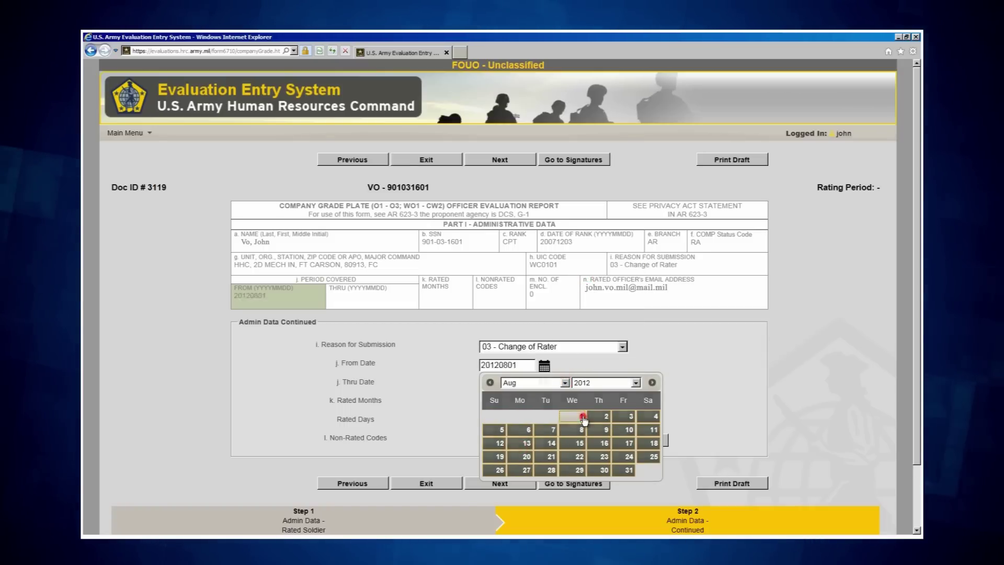
{"action": "left_click", "coordinate": [543, 384]}
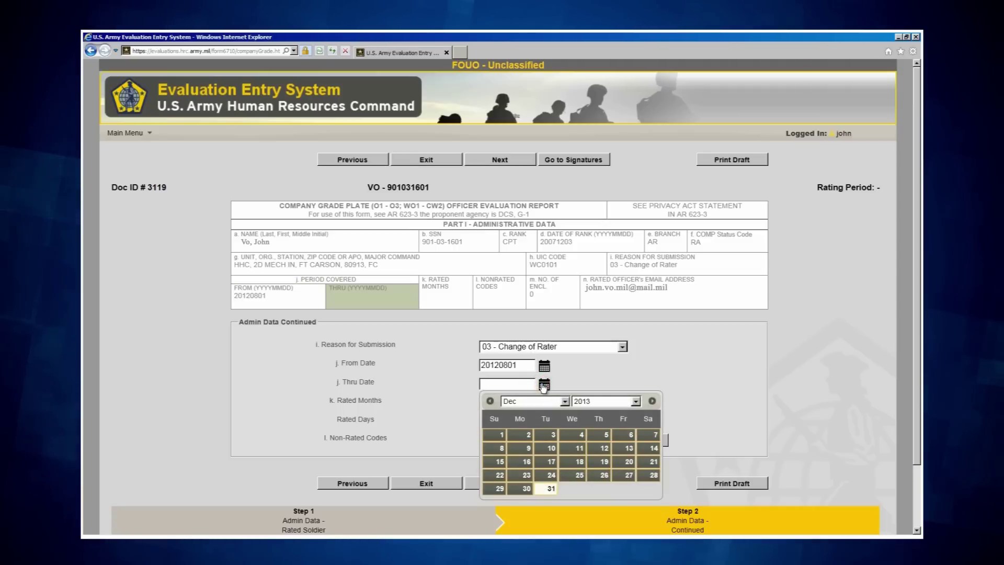
{"action": "left_click", "coordinate": [564, 400]}
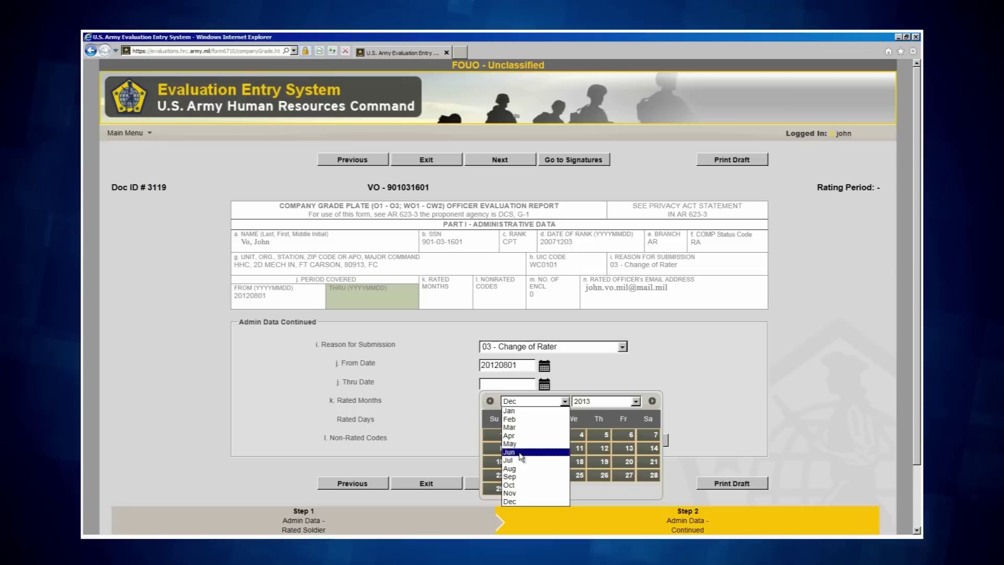
{"action": "left_click", "coordinate": [546, 451]}
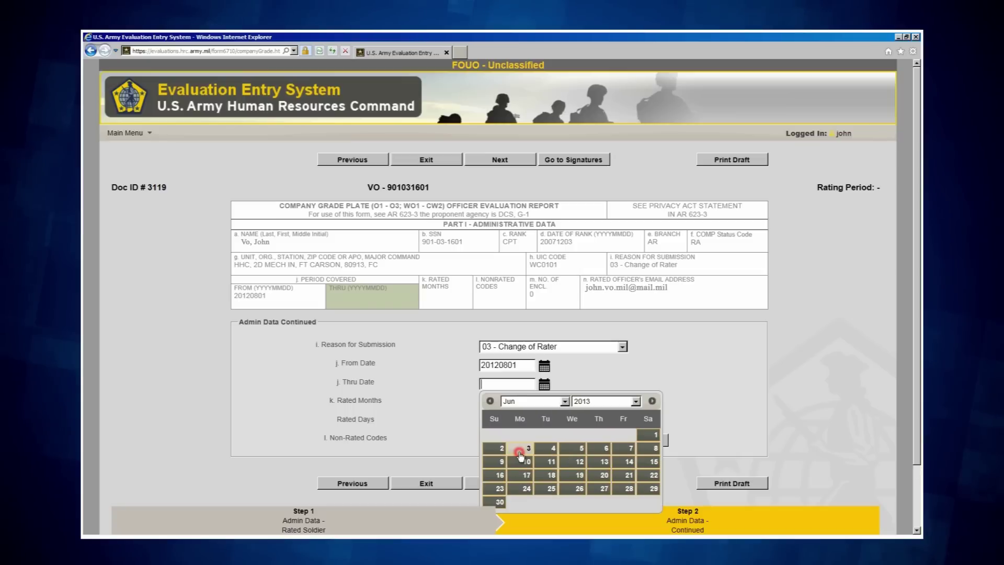
{"action": "left_click", "coordinate": [648, 435]}
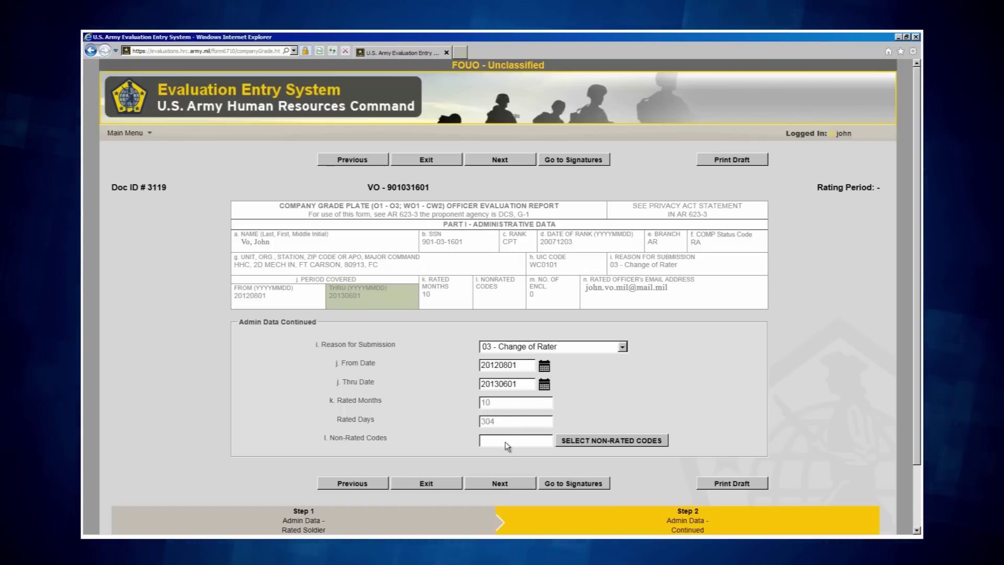
{"action": "left_click", "coordinate": [502, 484]}
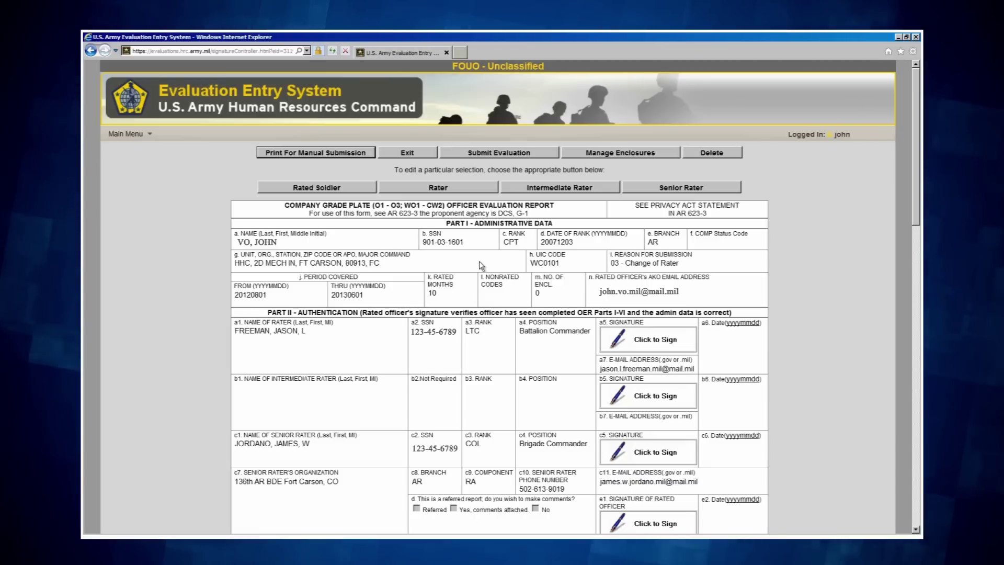
{"action": "left_click", "coordinate": [445, 189]}
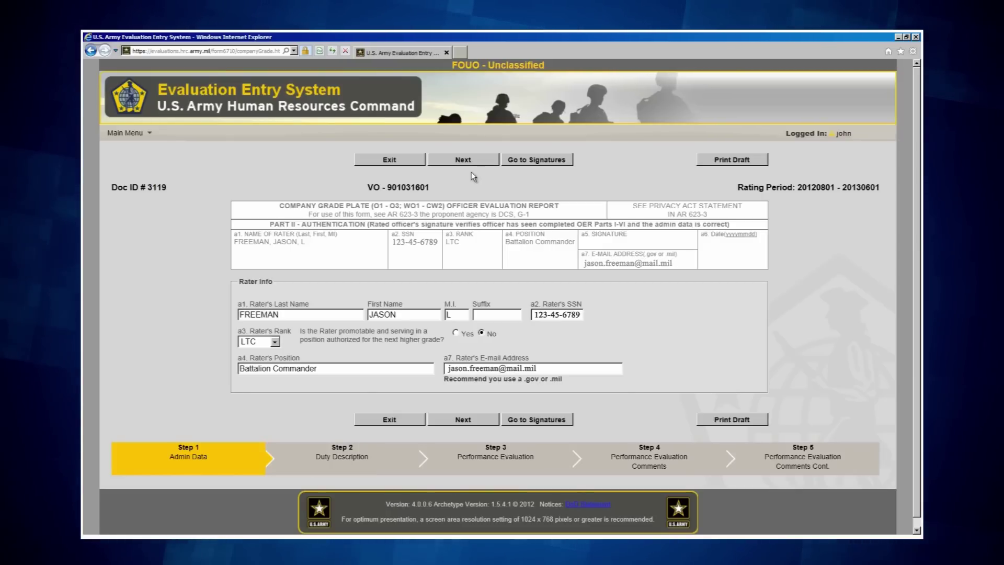
{"action": "left_click", "coordinate": [463, 420]}
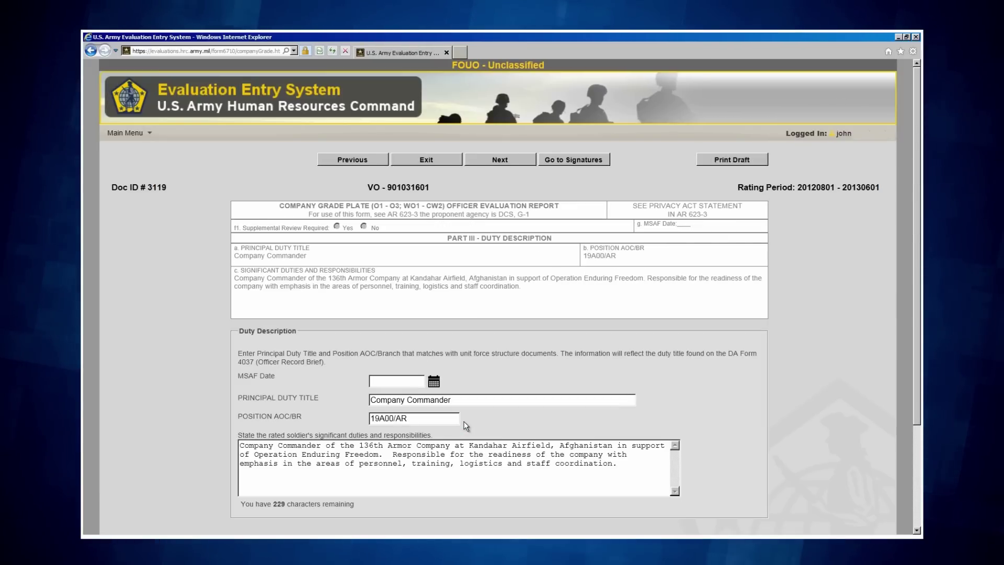
{"action": "scroll", "coordinate": [465, 426], "scroll_direction": "down", "scroll_amount": 3}
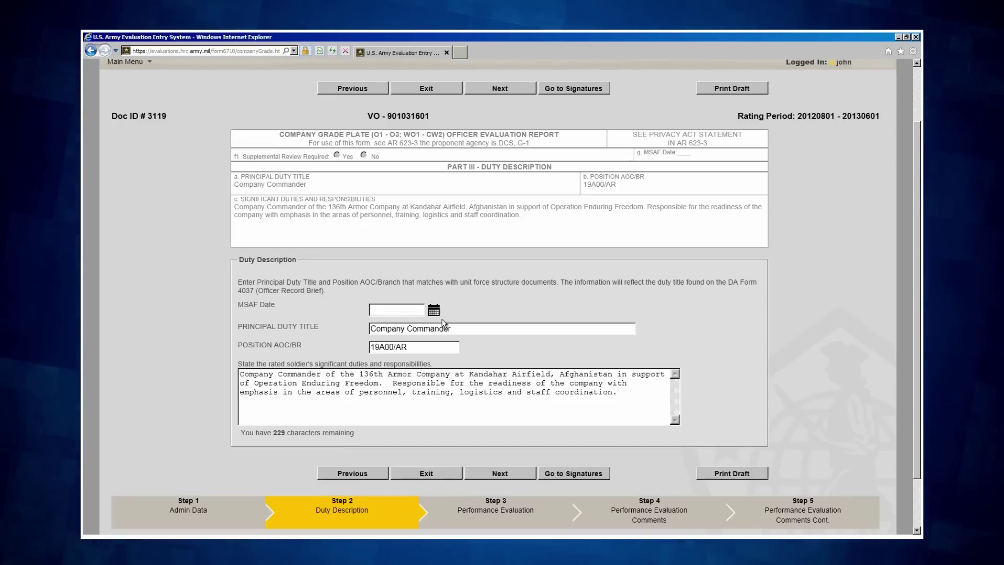
{"action": "mouse_move", "coordinate": [426, 327]}
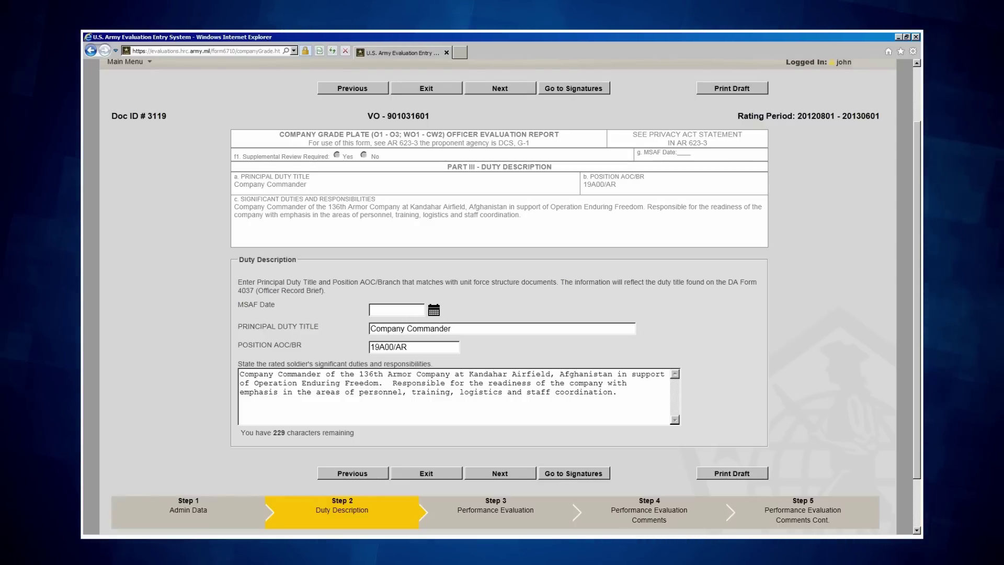
{"action": "left_click", "coordinate": [434, 311]}
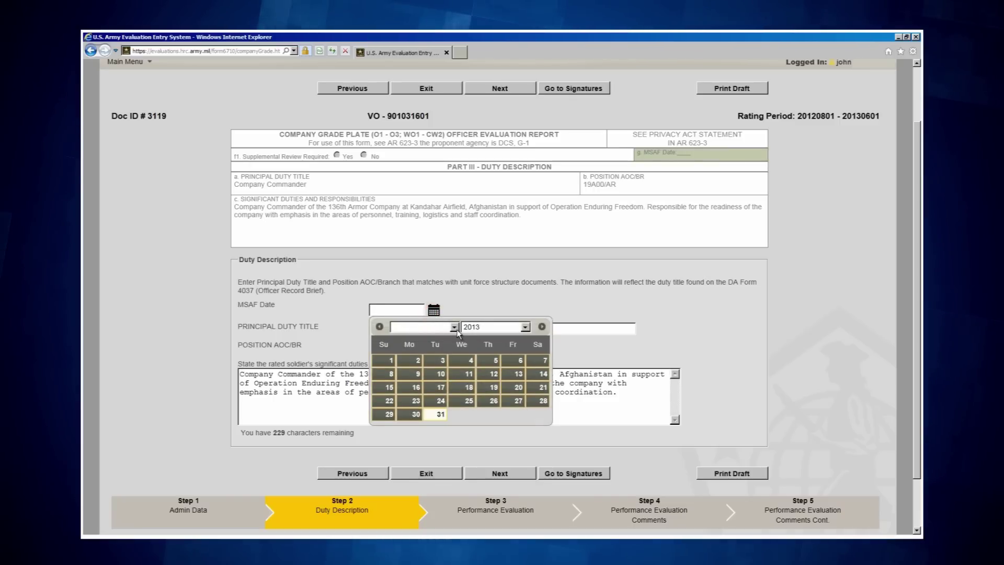
{"action": "left_click", "coordinate": [454, 327]}
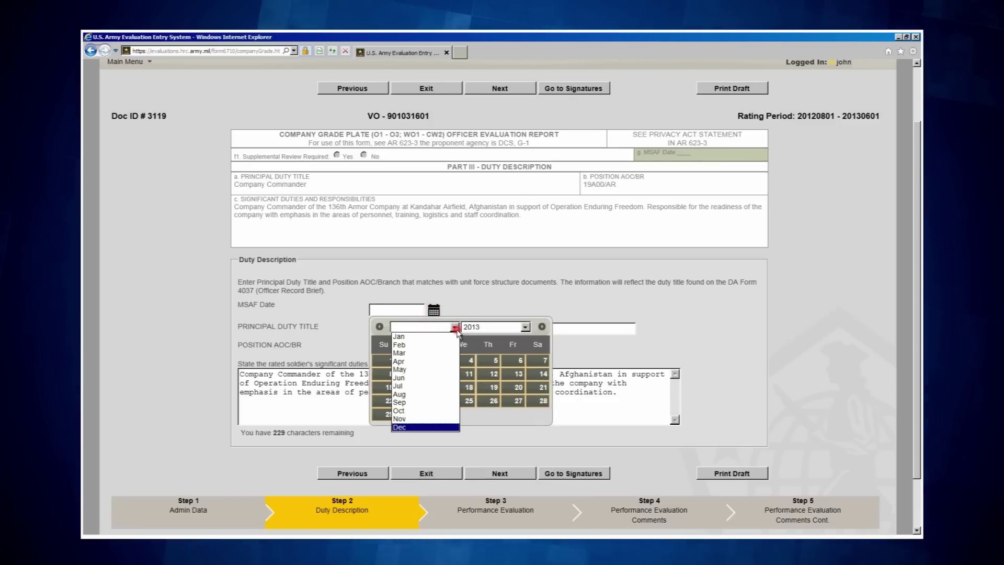
{"action": "left_click", "coordinate": [416, 370]}
{"action": "left_click", "coordinate": [494, 373]}
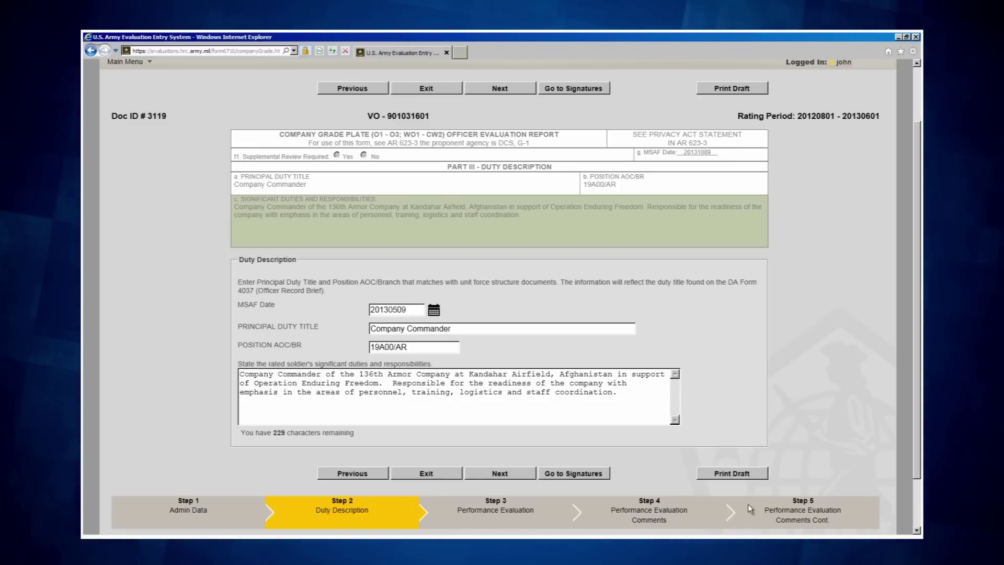
{"action": "left_click", "coordinate": [499, 474]}
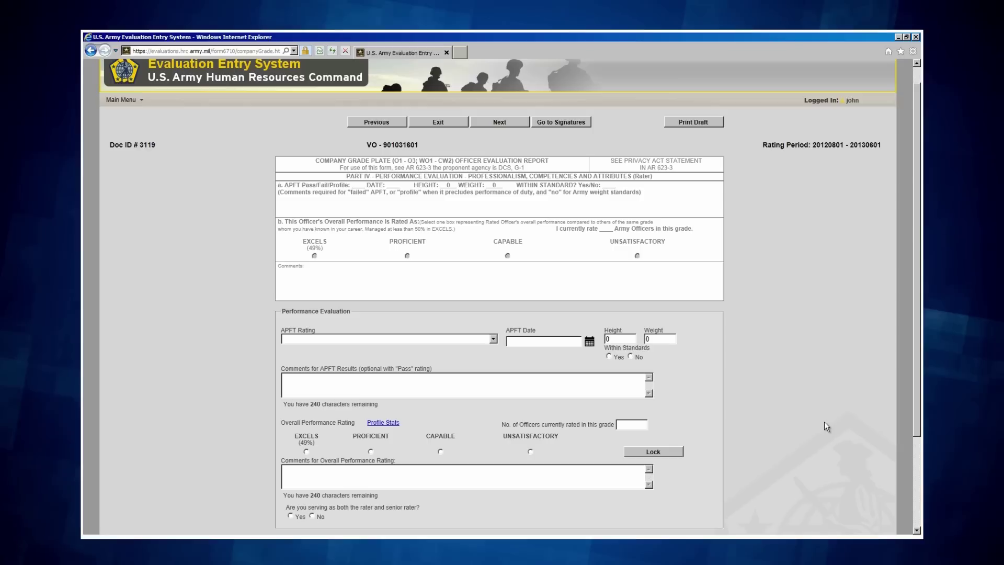
{"action": "left_click", "coordinate": [493, 339]}
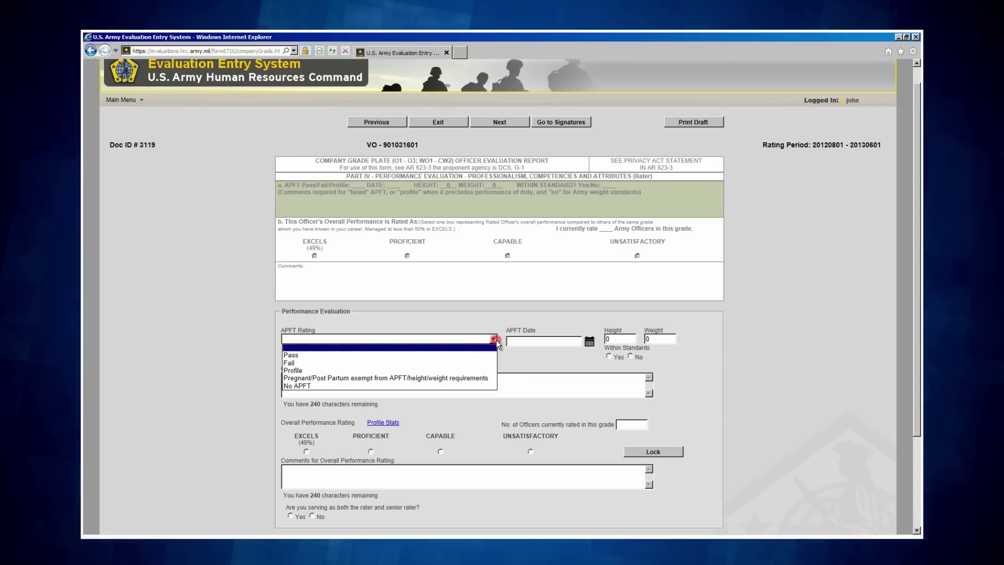
{"action": "left_click", "coordinate": [463, 354]}
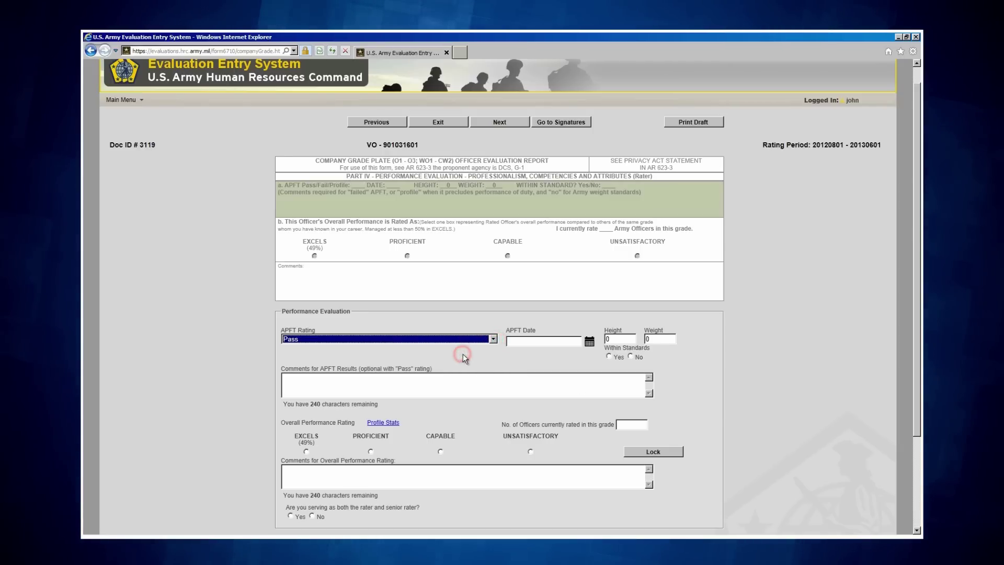
{"action": "left_click", "coordinate": [589, 341]}
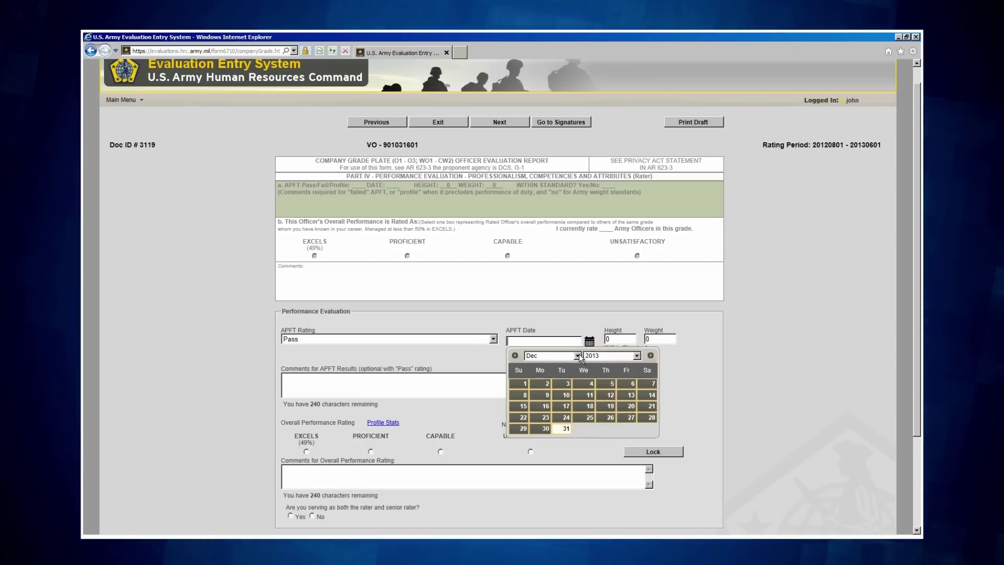
{"action": "left_click", "coordinate": [578, 356]}
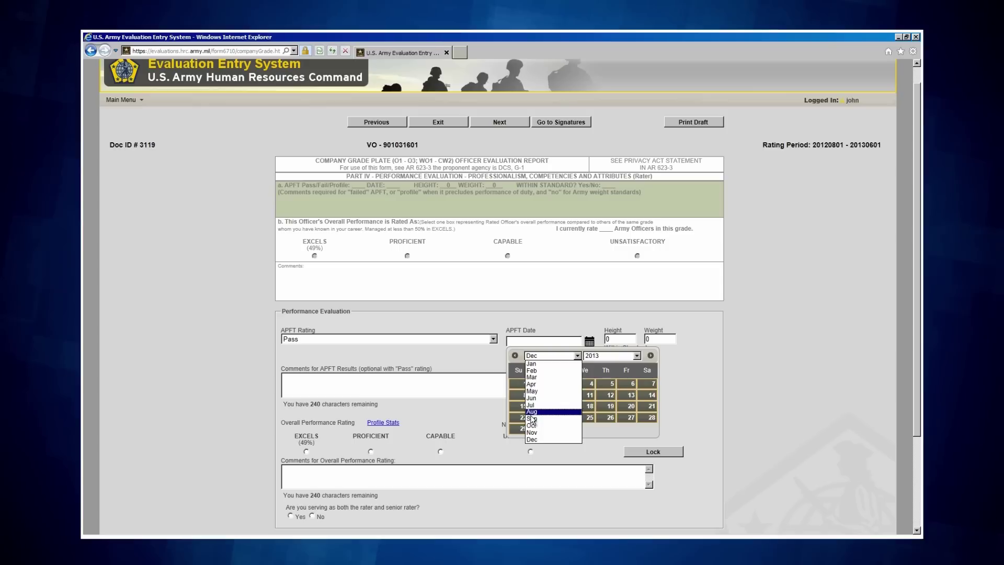
{"action": "left_click", "coordinate": [534, 385]}
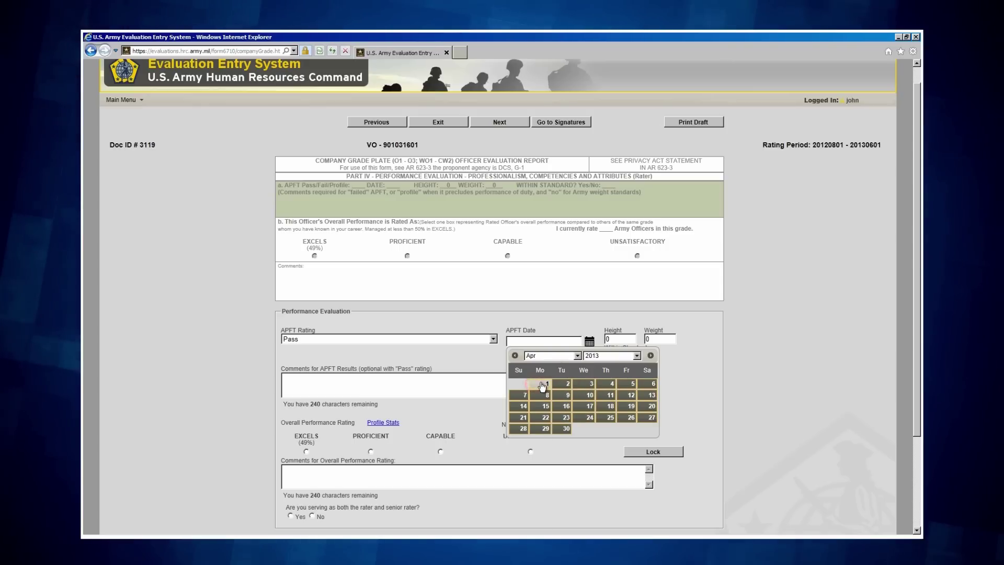
{"action": "left_click", "coordinate": [543, 384]}
Enter a height of 70 and a weight of 189, and mark the officer as within standards
{"action": "left_click", "coordinate": [616, 341]}
{"action": "key", "text": "BackSpace"}
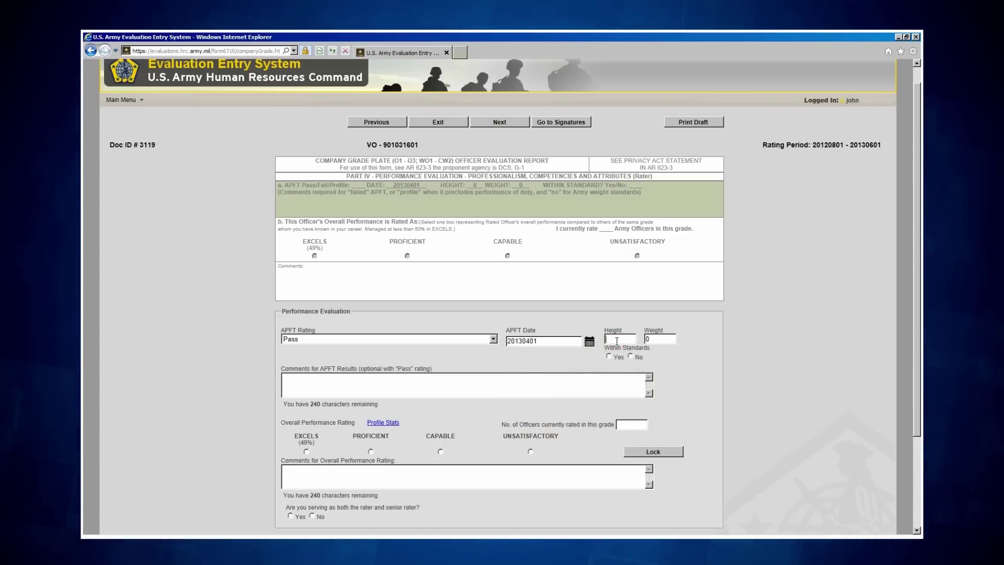
{"action": "type", "text": "70"}
{"action": "left_click", "coordinate": [655, 337]}
{"action": "key", "text": "BackSpace"}
{"action": "type", "text": "189"}
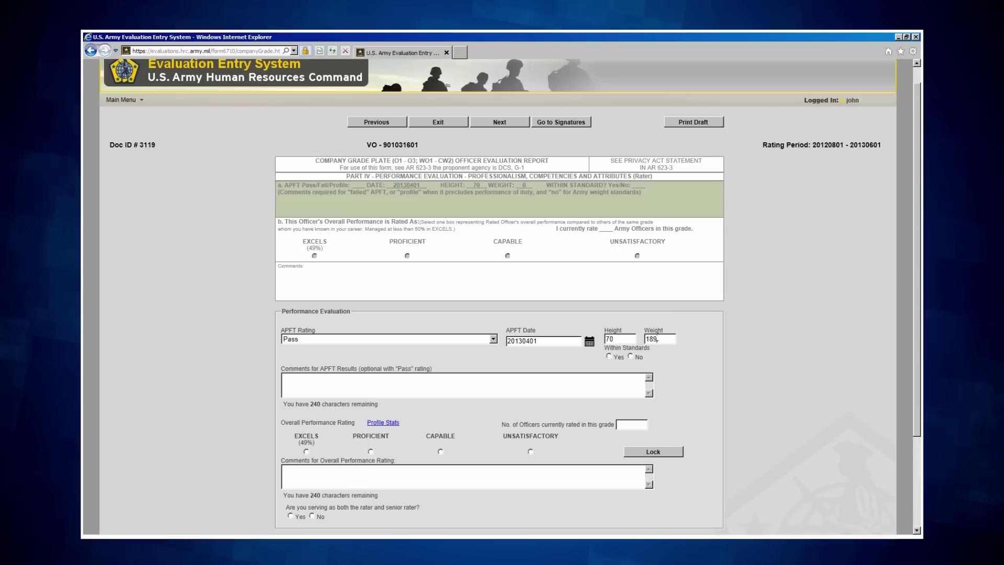
{"action": "left_click", "coordinate": [608, 356]}
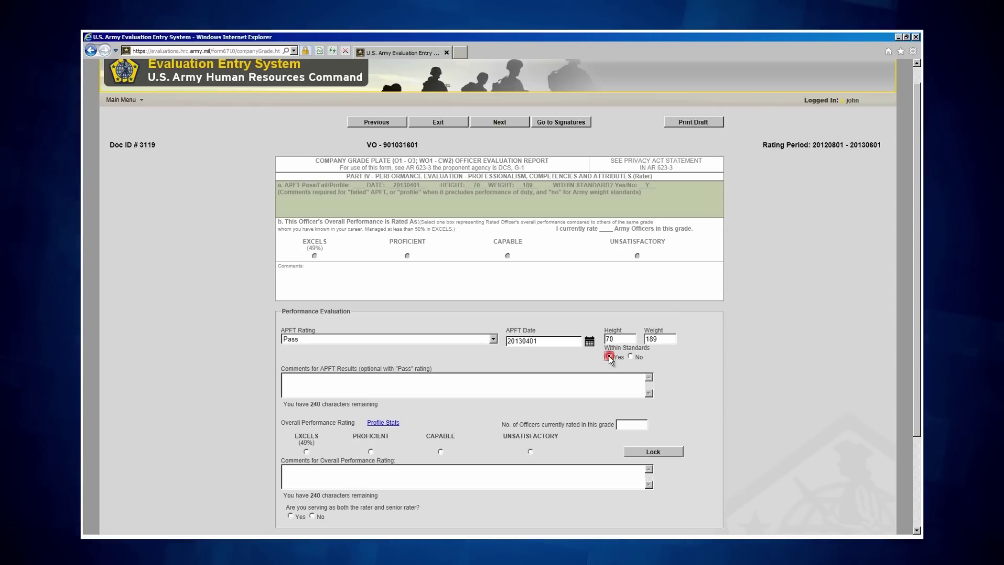
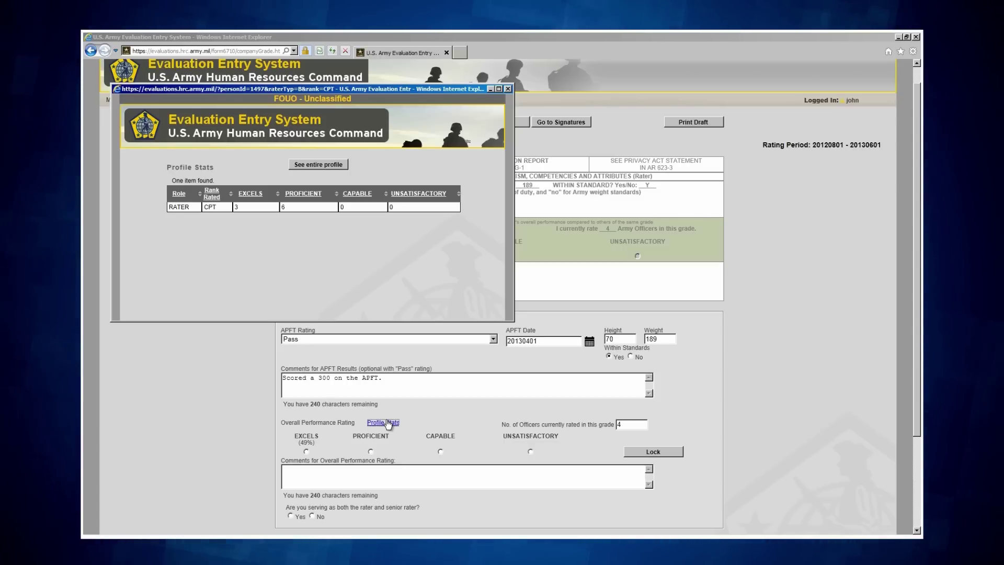
Rate the officer's overall performance as Excels, lock the rating for profiling, and check the rater's Profile Stats
{"action": "left_click", "coordinate": [507, 89]}
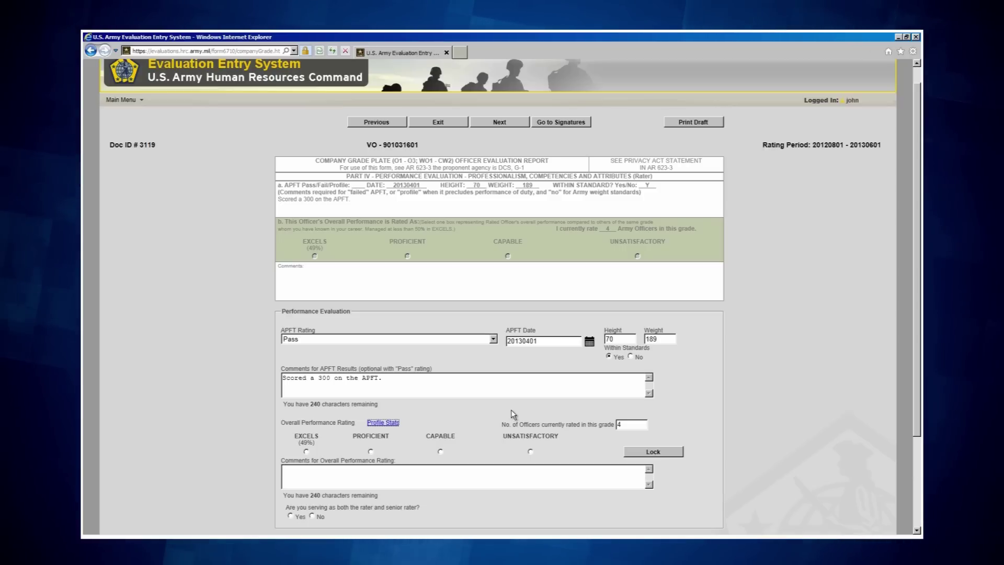
{"action": "left_click", "coordinate": [306, 451]}
{"action": "left_click", "coordinate": [307, 451]}
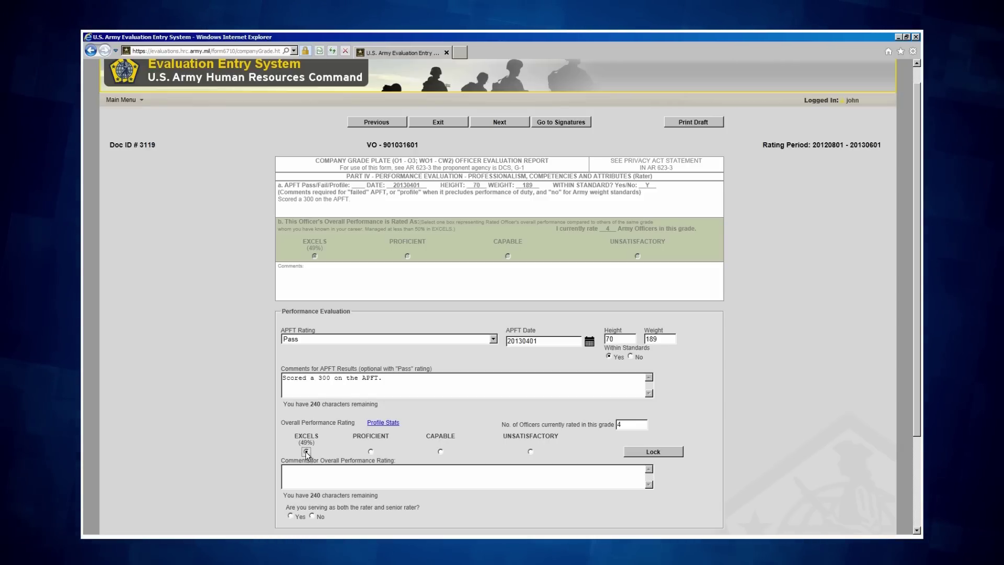
{"action": "left_click", "coordinate": [658, 453]}
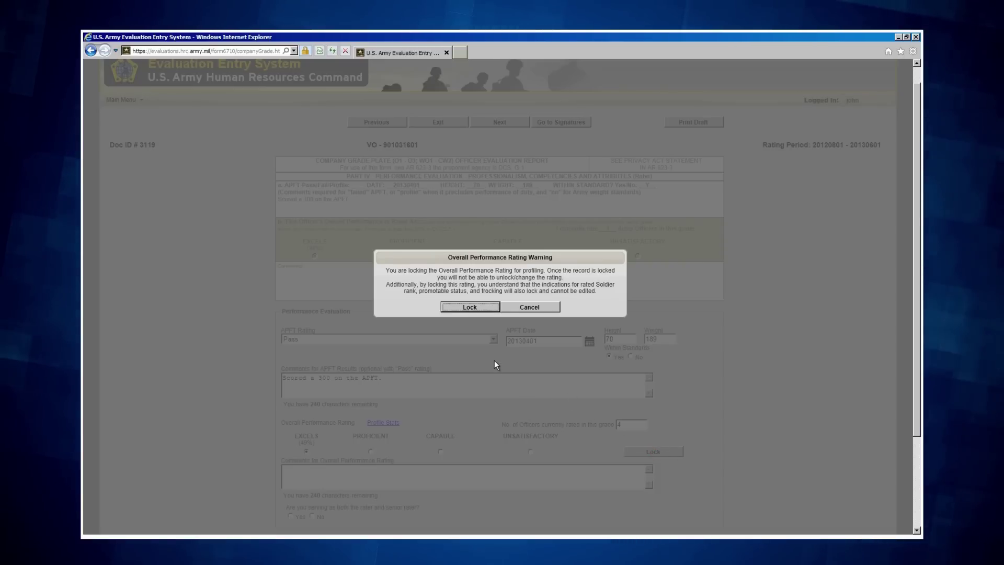
{"action": "left_click", "coordinate": [470, 307]}
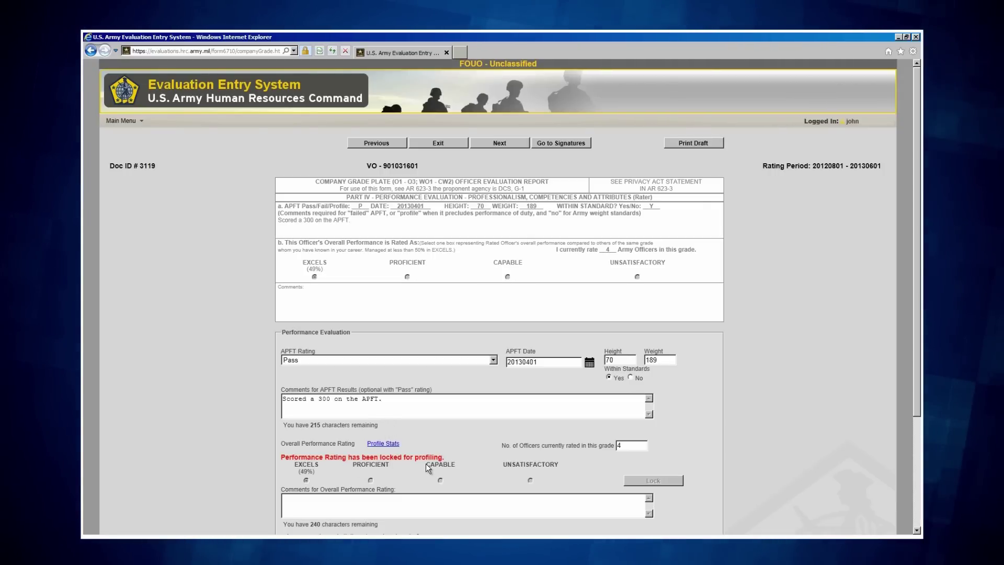
{"action": "left_click", "coordinate": [381, 443]}
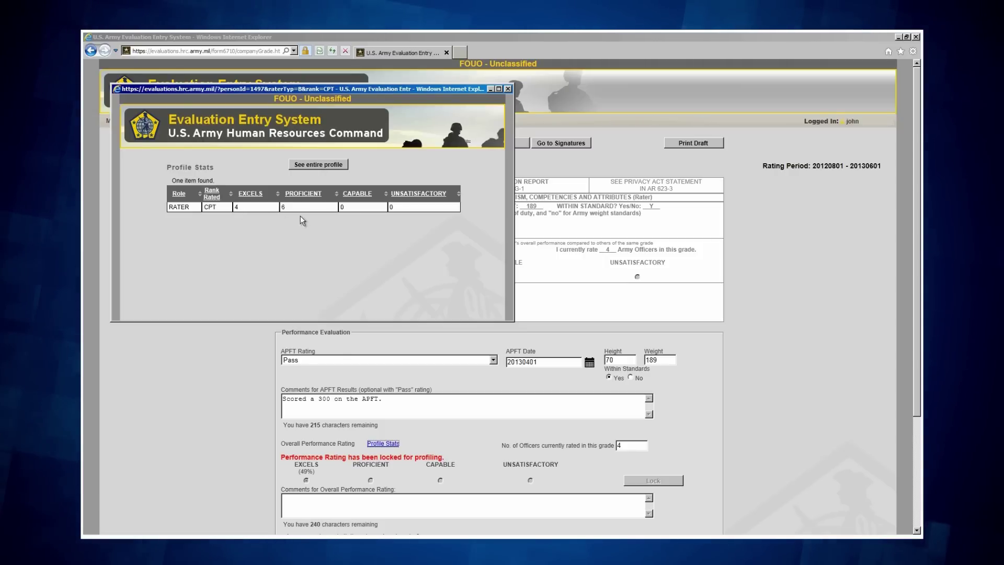
{"action": "left_click", "coordinate": [508, 89]}
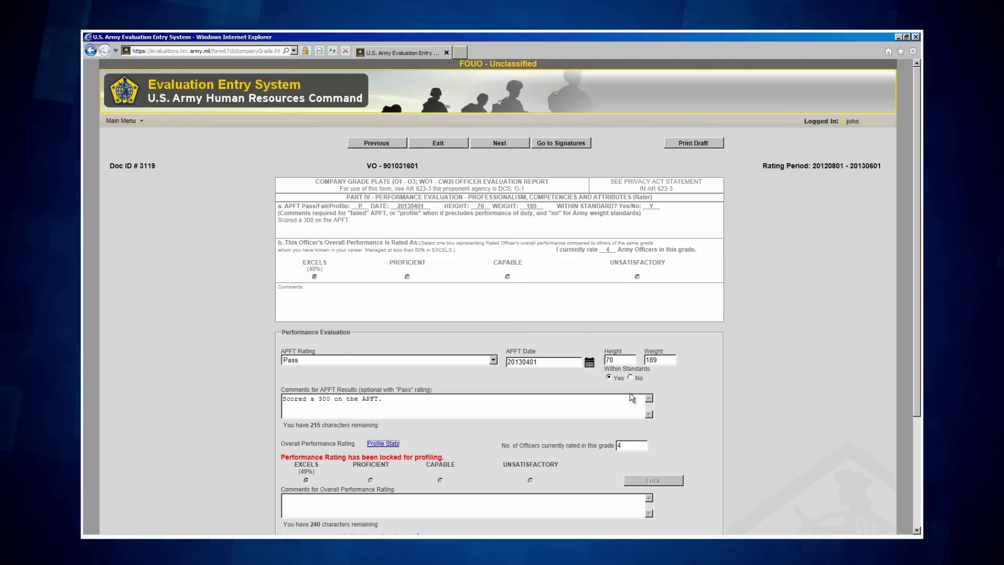
Paste the overall performance comment starting "Clearly the best of 4 Captains I rate" and answer No to serving as both rater and senior rater
{"action": "scroll", "coordinate": [498, 495], "scroll_direction": "down", "scroll_amount": 3}
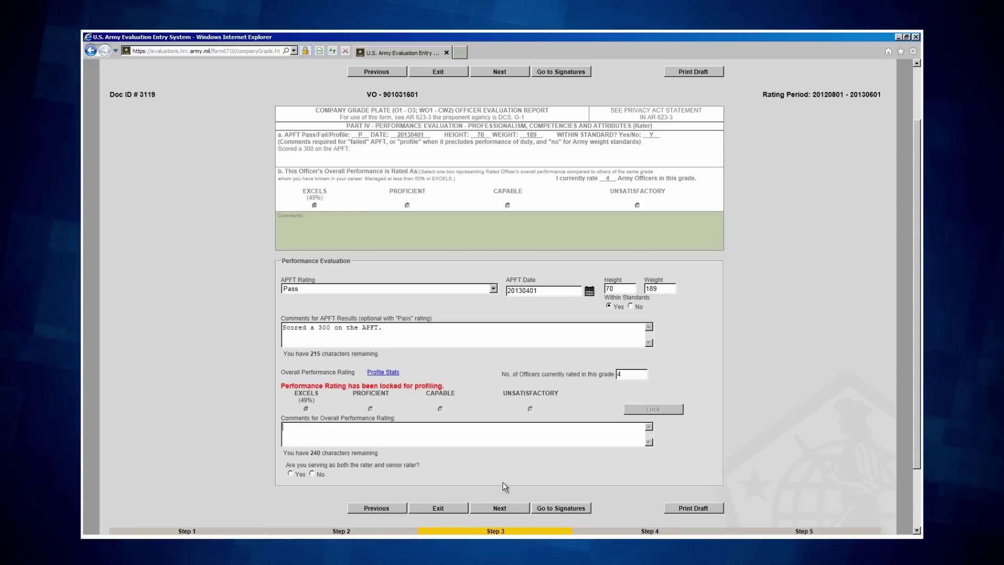
{"action": "right_click", "coordinate": [374, 431]}
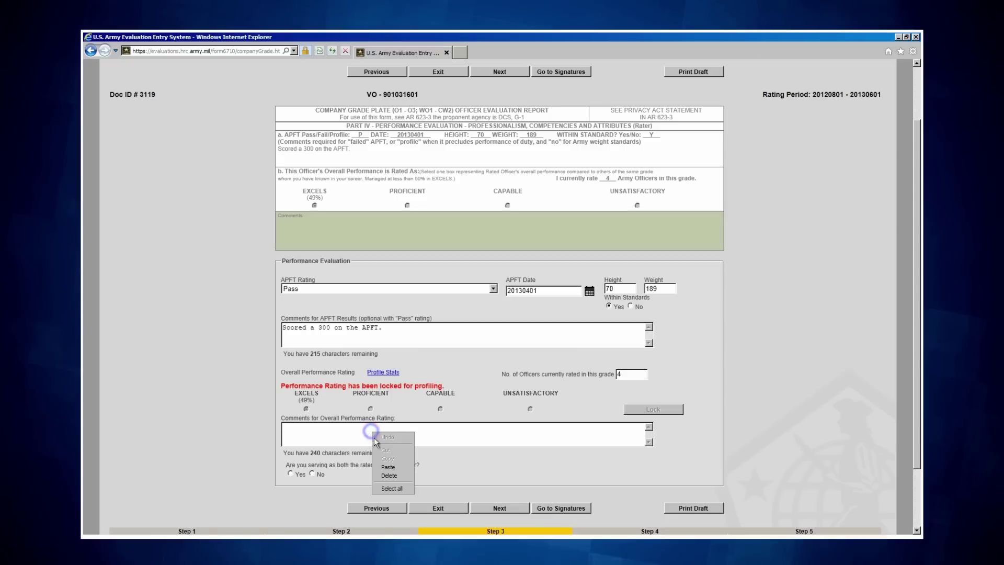
{"action": "left_click", "coordinate": [386, 467]}
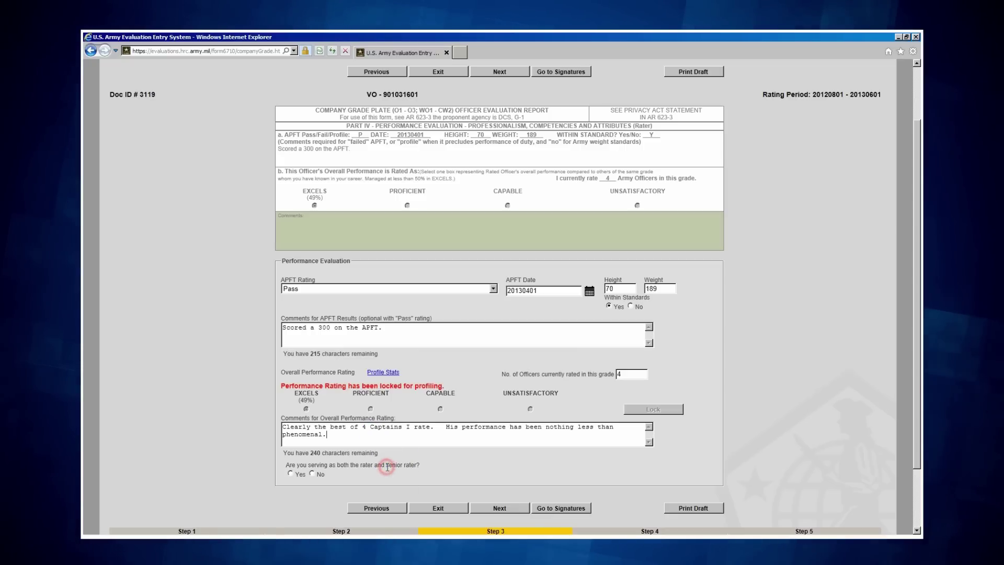
{"action": "left_click", "coordinate": [312, 473]}
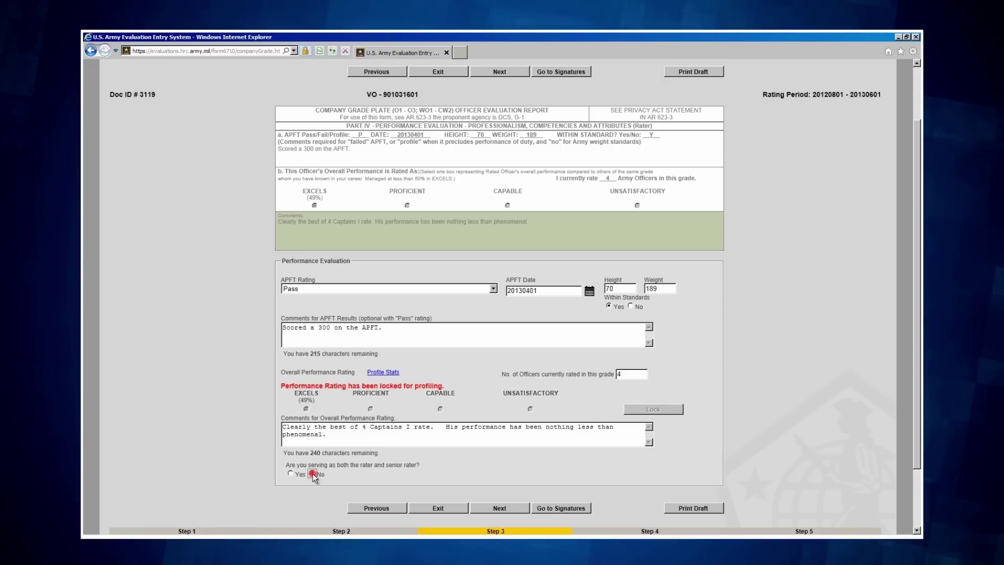
Continue to the Performance Evaluation Comments page and paste the prepared narratives for Character, Presence and Intellect, one at a time
{"action": "left_click", "coordinate": [509, 506]}
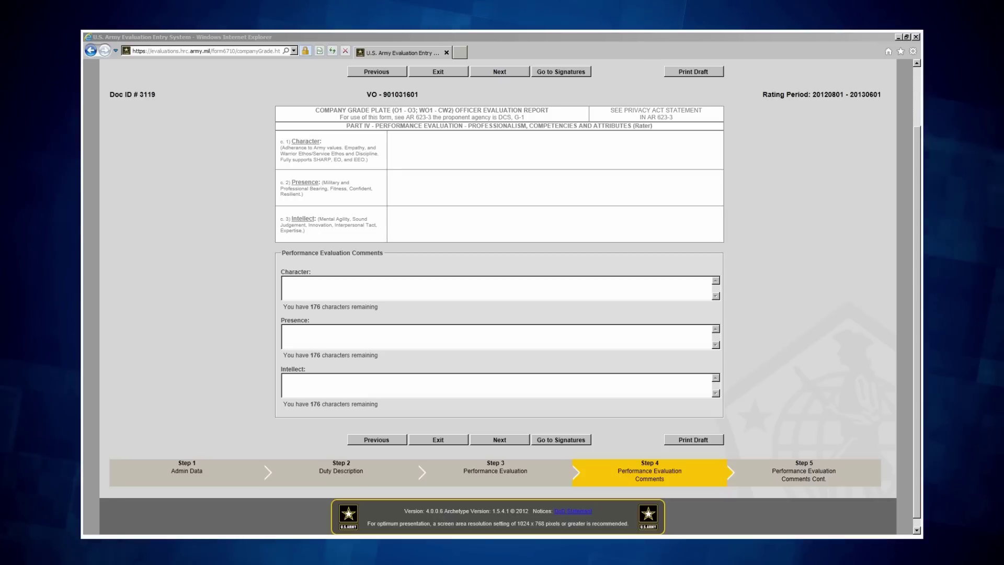
{"action": "left_click", "coordinate": [343, 288]}
{"action": "right_click", "coordinate": [342, 287]}
{"action": "left_click", "coordinate": [355, 325]}
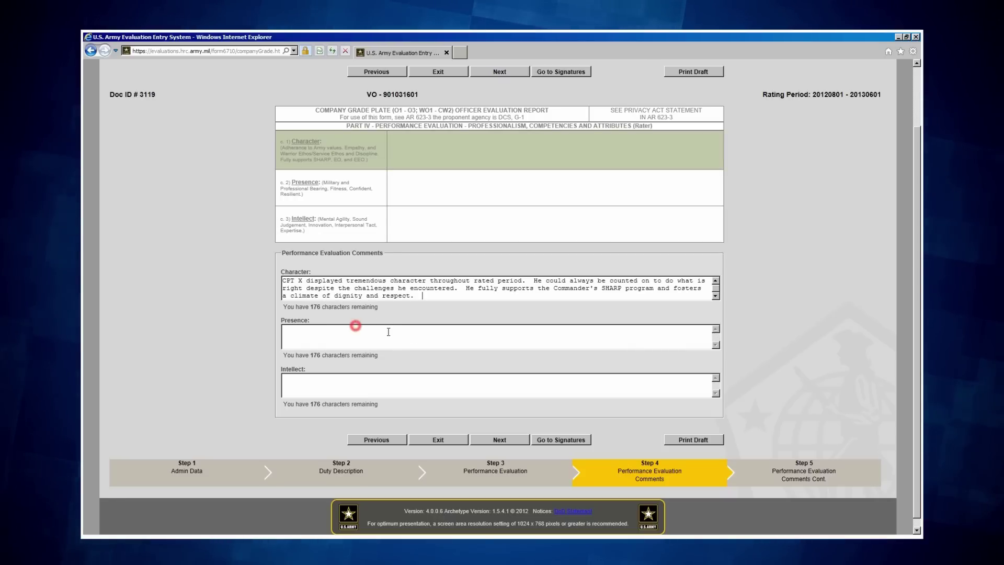
{"action": "left_click", "coordinate": [321, 330]}
{"action": "right_click", "coordinate": [322, 331]}
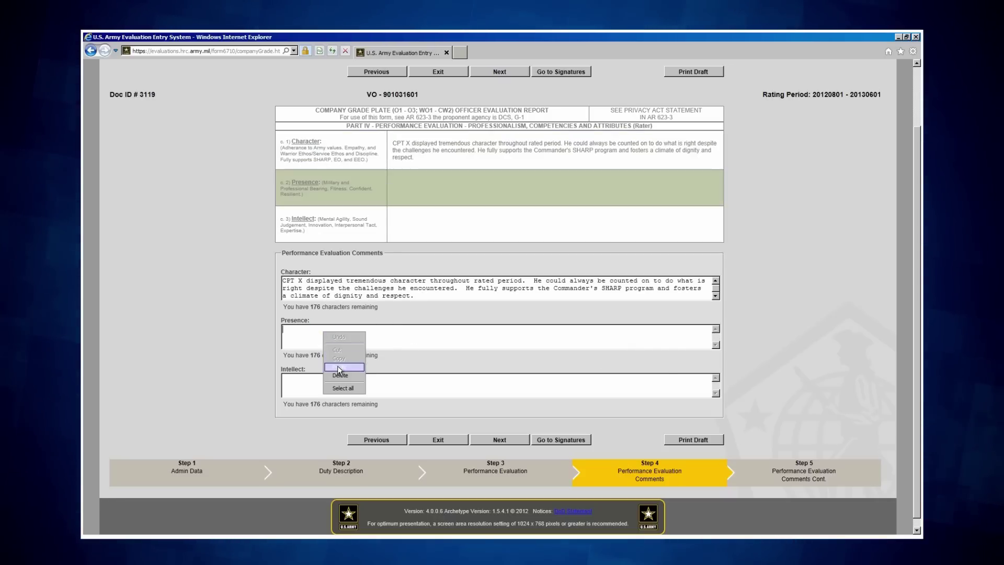
{"action": "left_click", "coordinate": [337, 368]}
{"action": "left_click", "coordinate": [287, 378]}
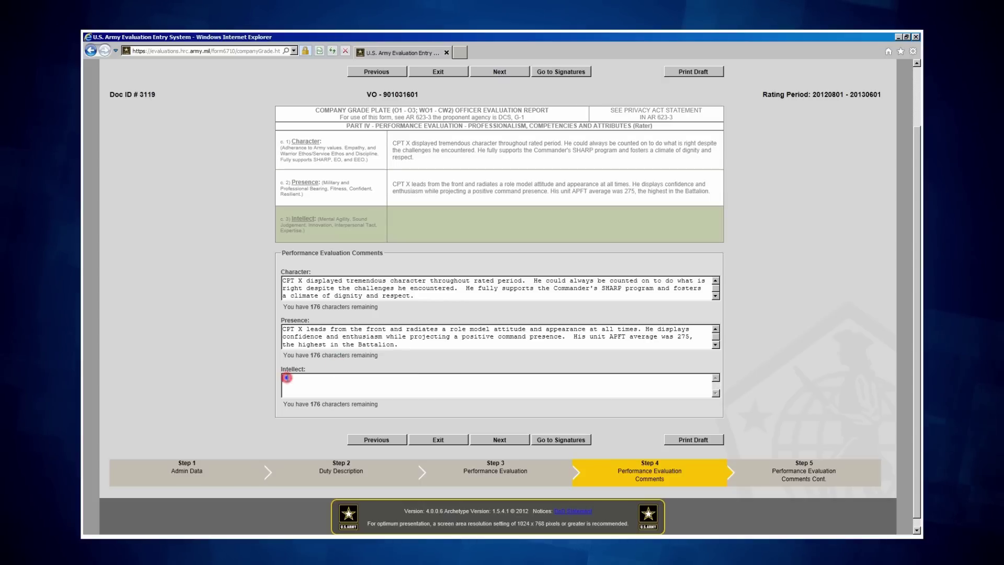
{"action": "right_click", "coordinate": [286, 377]}
{"action": "left_click", "coordinate": [306, 416]}
Continue to the second comments page and paste the prepared narratives for Leads, Develops and Achieves, one at a time
{"action": "left_click", "coordinate": [519, 443]}
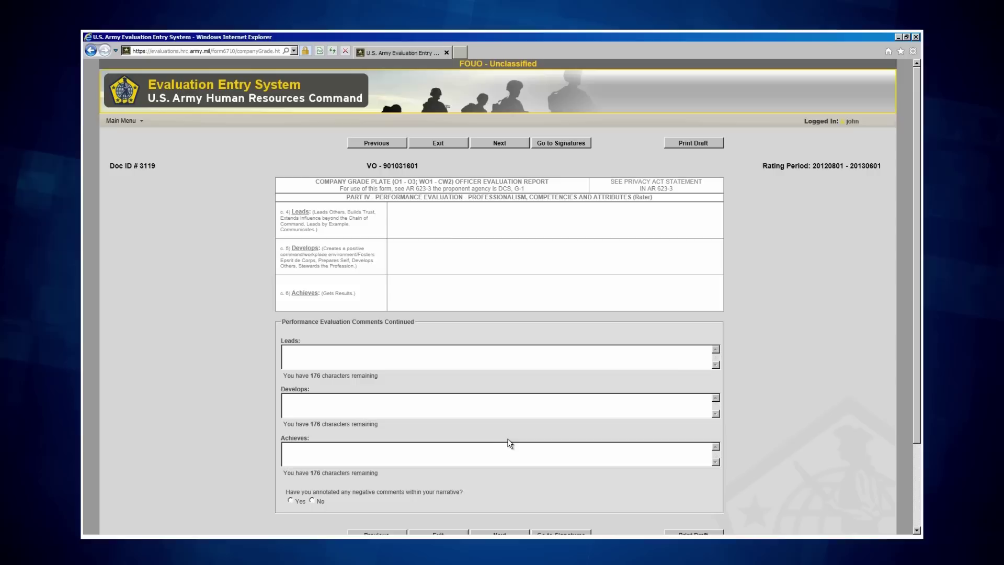
{"action": "left_click", "coordinate": [298, 350]}
{"action": "right_click", "coordinate": [299, 349]}
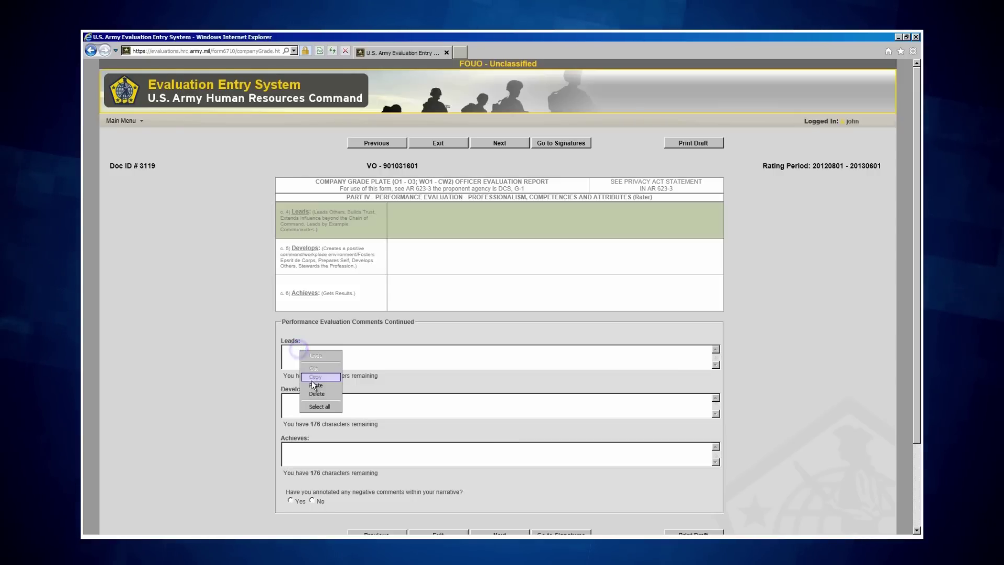
{"action": "left_click", "coordinate": [314, 385]}
{"action": "left_click", "coordinate": [283, 402]}
{"action": "right_click", "coordinate": [284, 401]}
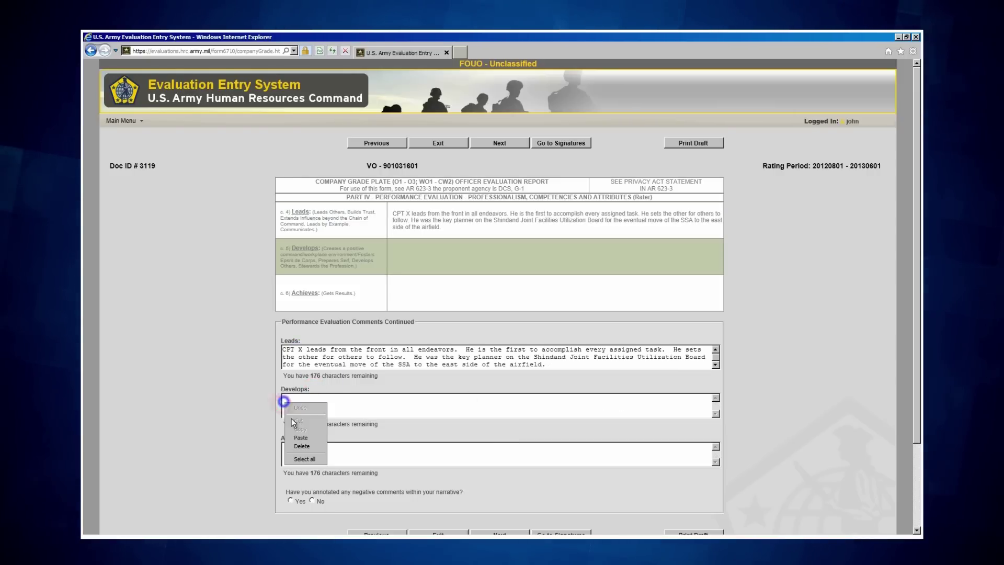
{"action": "left_click", "coordinate": [301, 437]}
{"action": "left_click", "coordinate": [312, 450]}
{"action": "right_click", "coordinate": [313, 451]}
{"action": "left_click", "coordinate": [325, 486]}
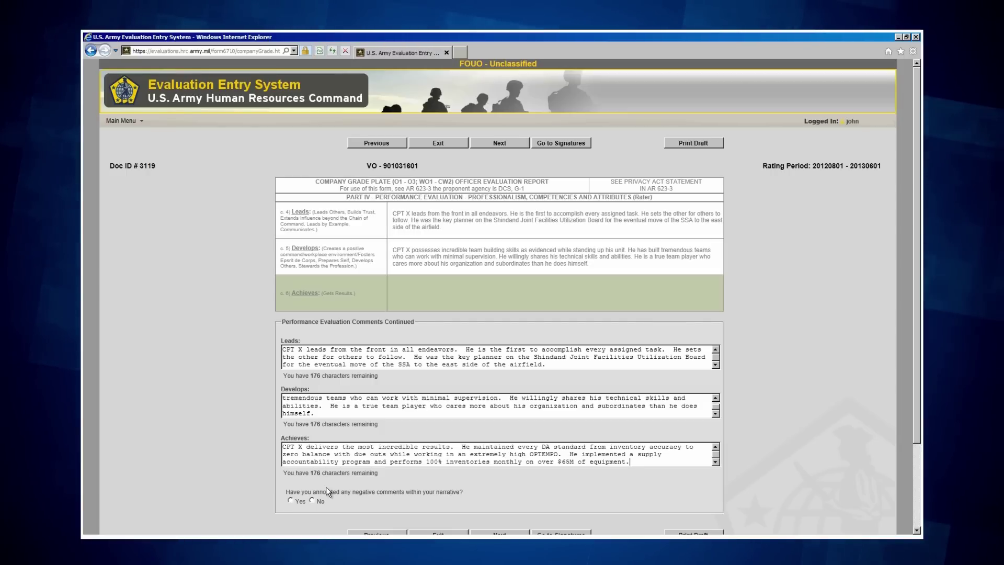
Answer No to having annotated negative comments in the narrative and finish the rater section
{"action": "left_click", "coordinate": [311, 500]}
{"action": "scroll", "coordinate": [387, 491], "scroll_direction": "down", "scroll_amount": 1}
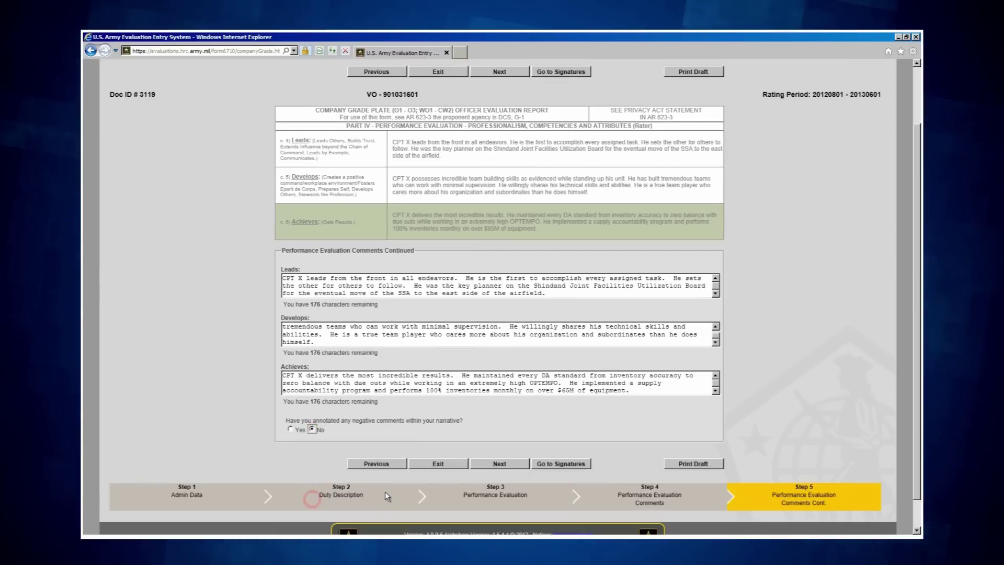
{"action": "left_click", "coordinate": [502, 464]}
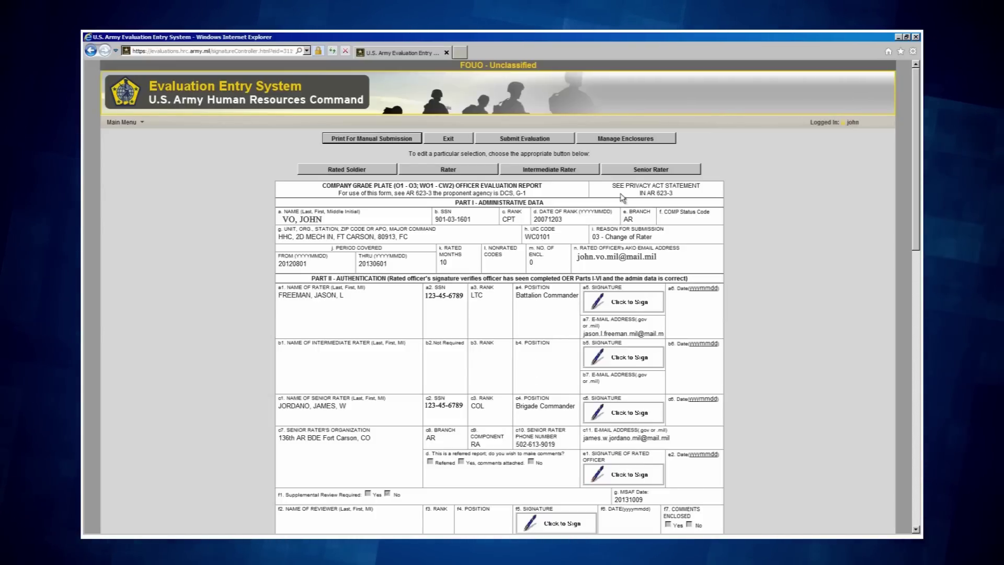
In the Senior Rater section's Potential Rating page, set the number of officers rated in this grade to 25 and select Most Qualified
{"action": "left_click", "coordinate": [631, 169]}
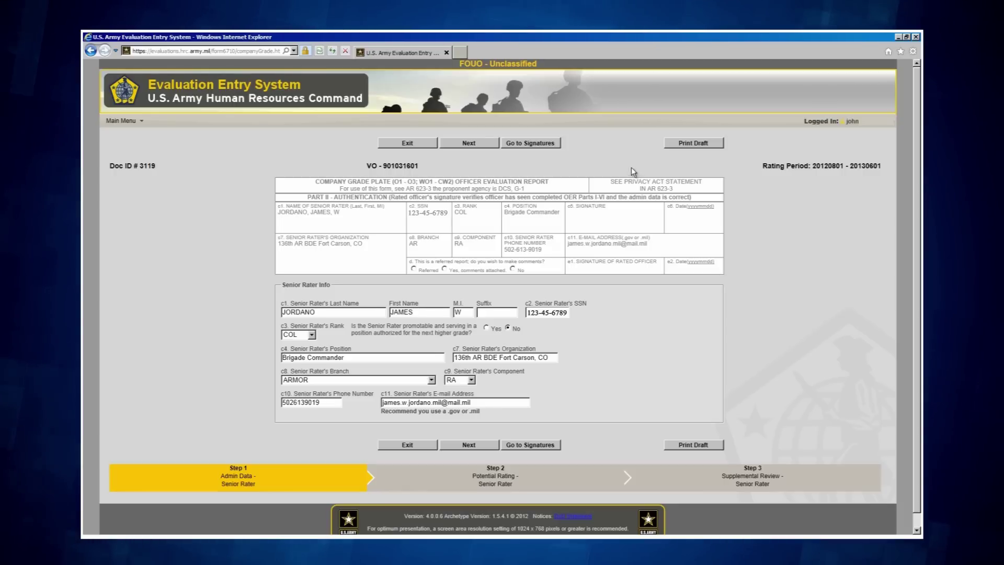
{"action": "left_click", "coordinate": [469, 443]}
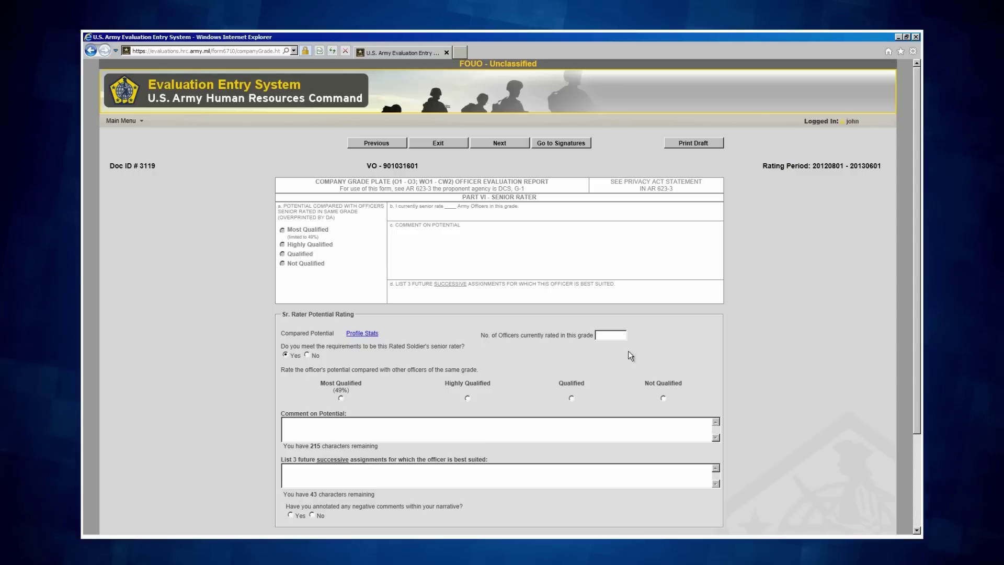
{"action": "left_click", "coordinate": [616, 335]}
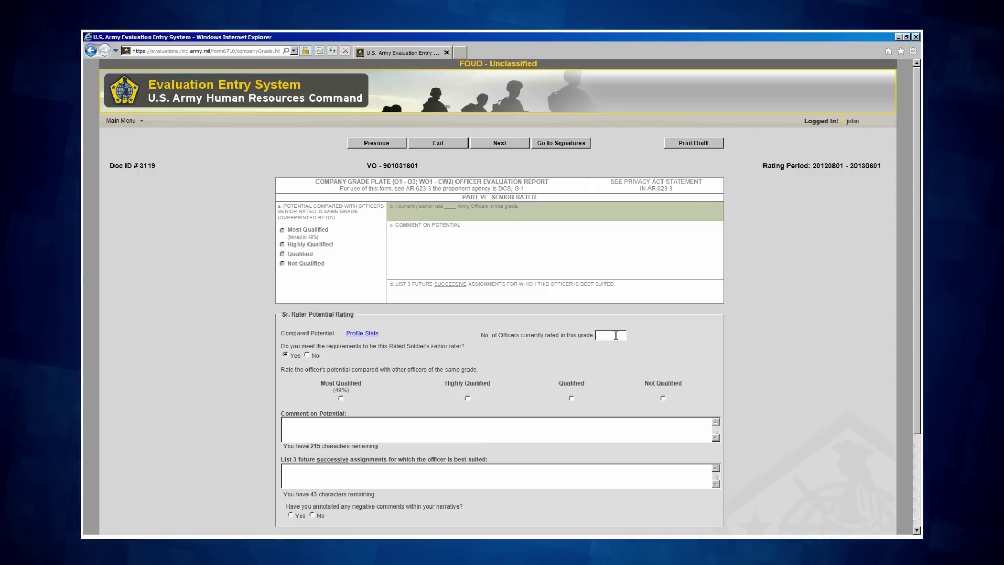
{"action": "type", "text": "25"}
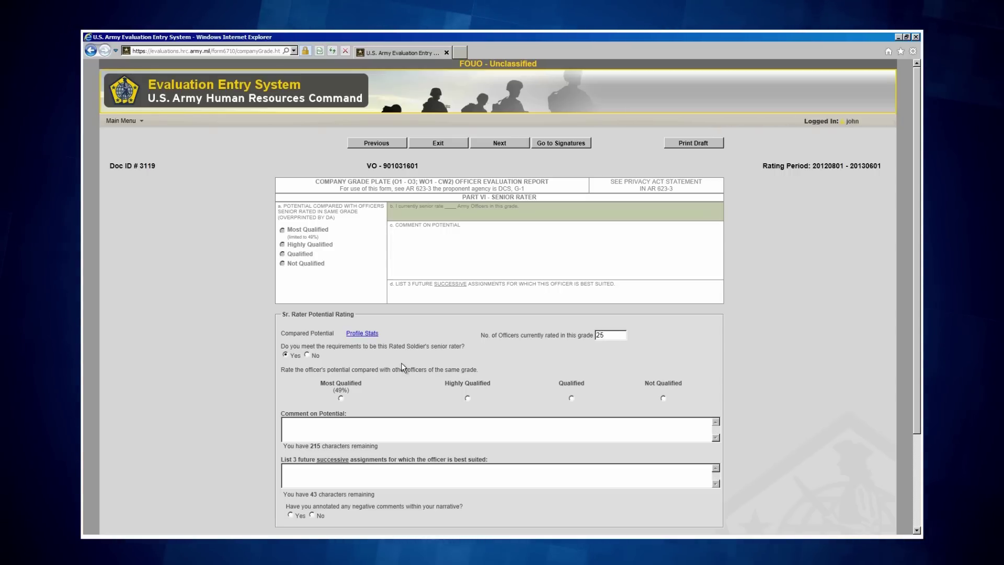
{"action": "left_click", "coordinate": [340, 398]}
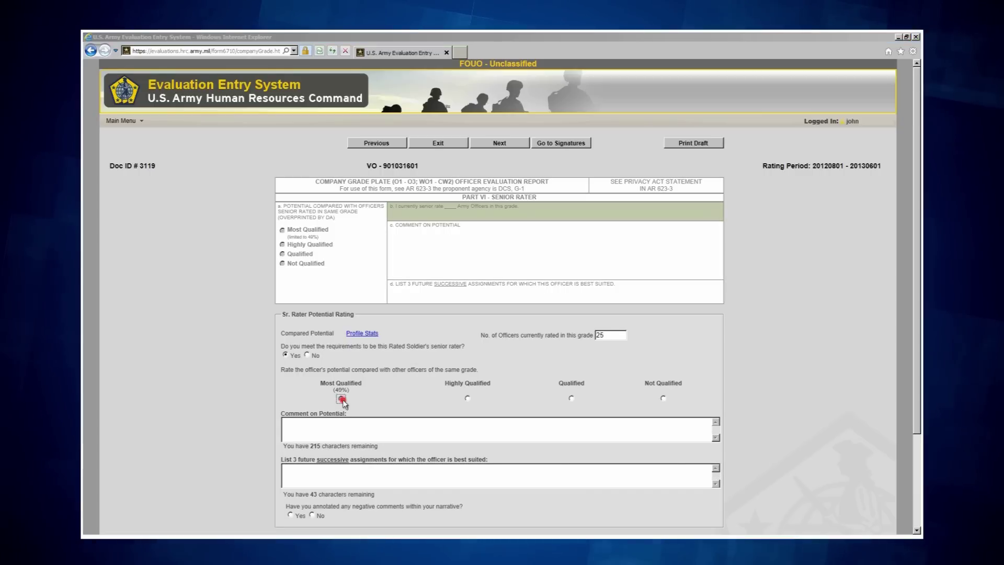
Paste the prepared narrative as the Comment on Potential and list BN S3, BN XO, BN CDR as the three future successive assignments
{"action": "right_click", "coordinate": [316, 426]}
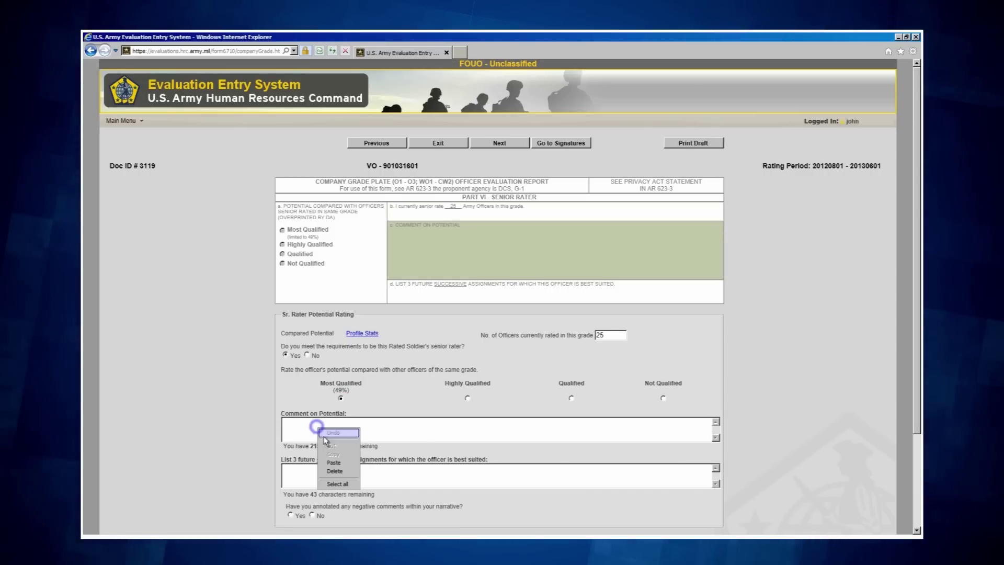
{"action": "left_click", "coordinate": [334, 462]}
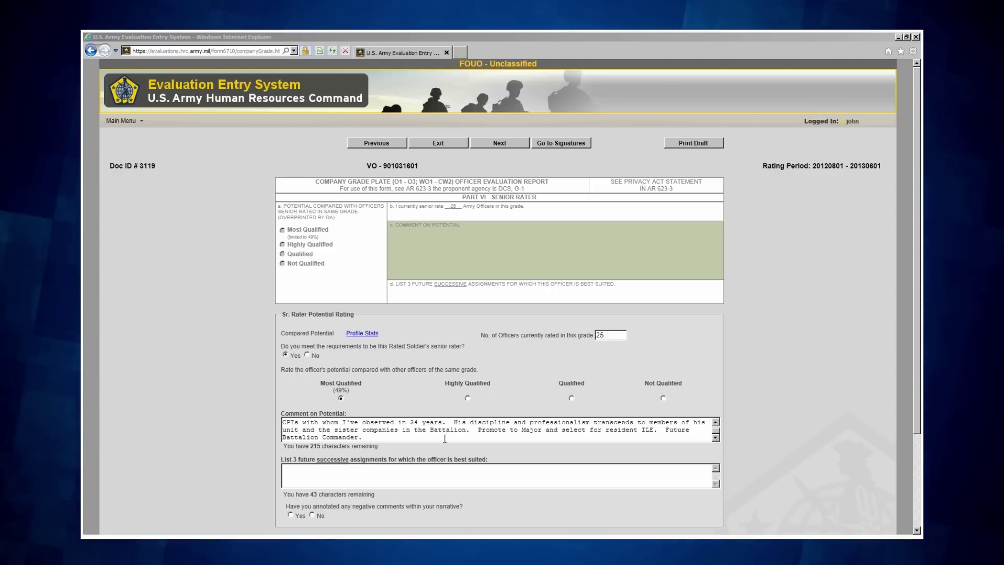
{"action": "left_click", "coordinate": [302, 470]}
{"action": "left_click", "coordinate": [321, 503]}
Answer No to having annotated negative comments in the senior rater's narrative and continue to the Supplemental Review page
{"action": "left_click", "coordinate": [312, 514]}
{"action": "scroll", "coordinate": [503, 481], "scroll_direction": "down", "scroll_amount": 1}
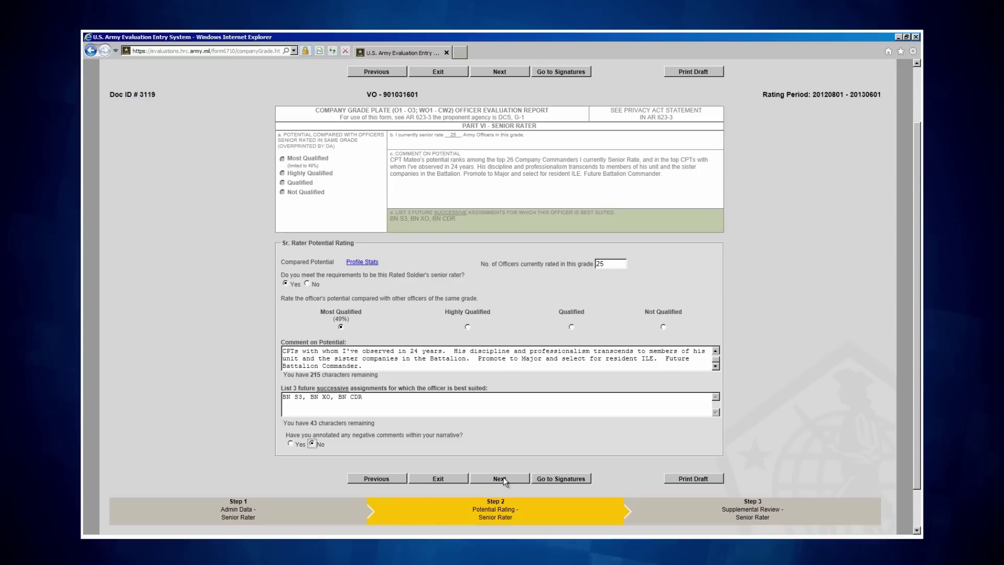
{"action": "left_click", "coordinate": [500, 479]}
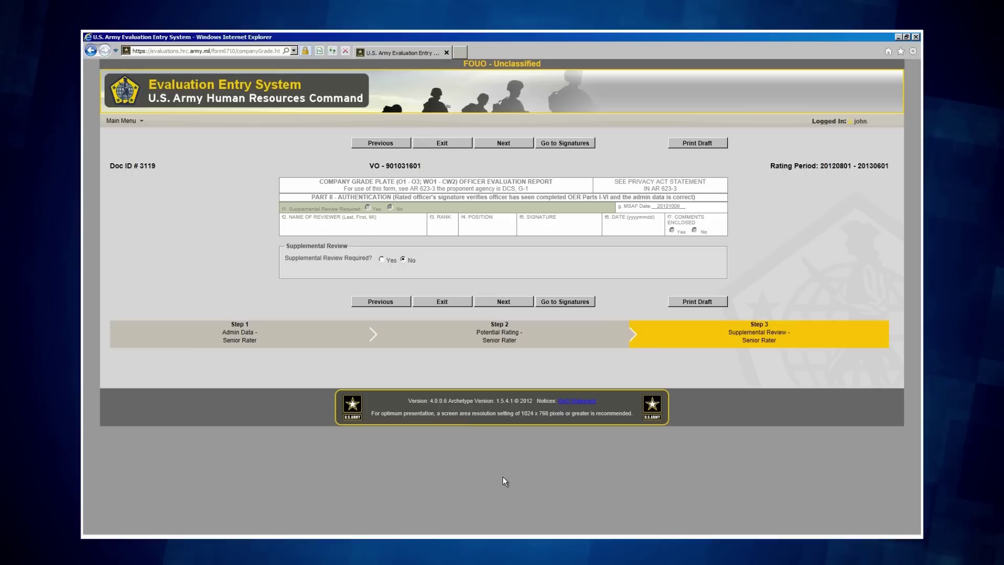
Mark the supplemental review as not required, continue to the signature page and review the full report down to the Senior Rater part
{"action": "left_click", "coordinate": [403, 259]}
{"action": "left_click", "coordinate": [503, 302]}
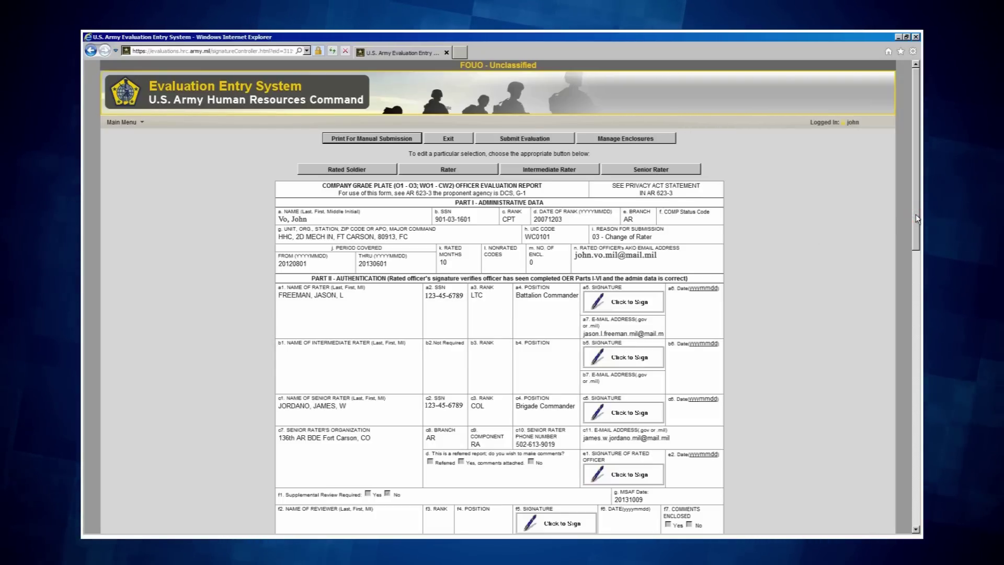
{"action": "left_click_drag", "start_coordinate": [915, 219], "coordinate": [919, 301]}
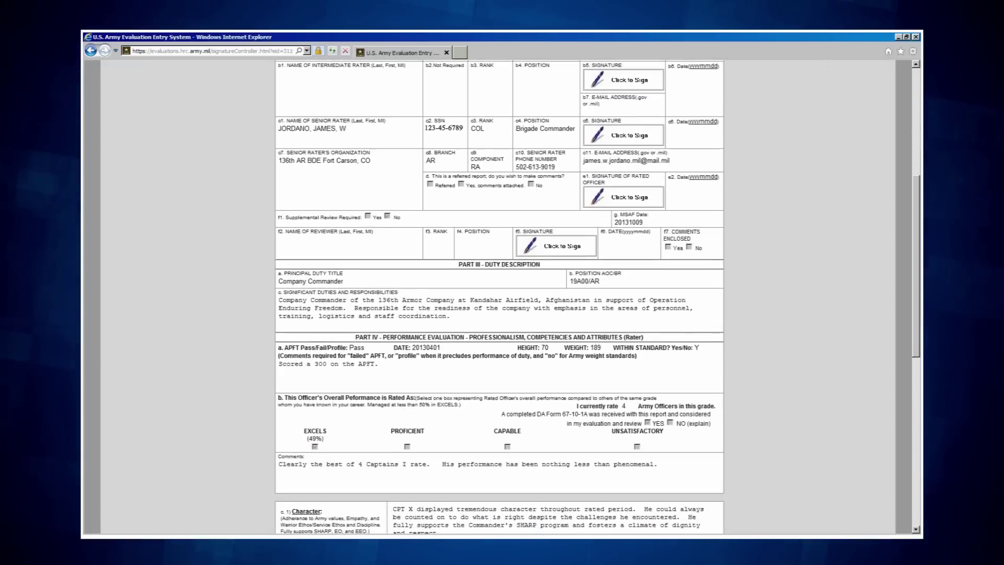
{"action": "left_click_drag", "start_coordinate": [918, 301], "coordinate": [916, 395]}
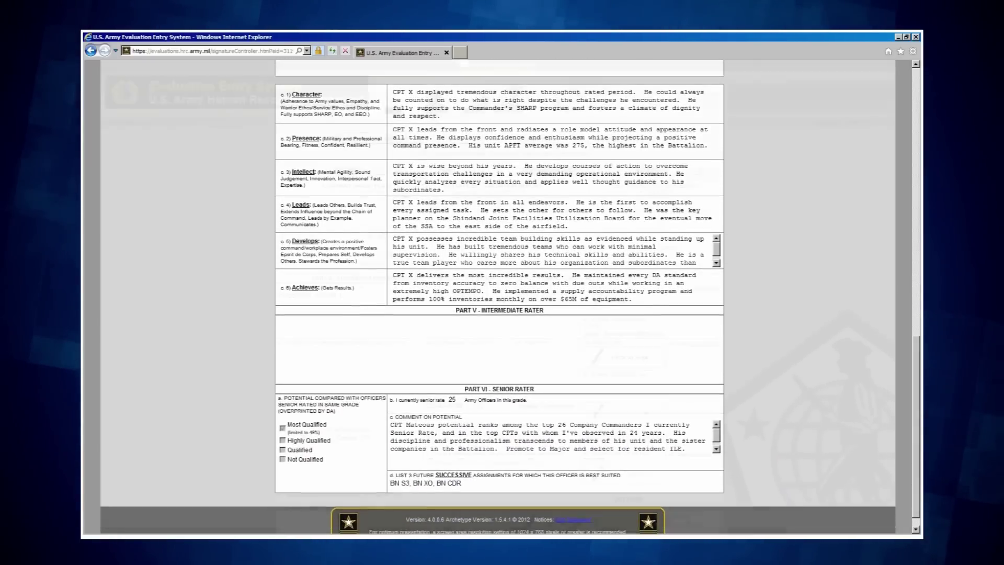